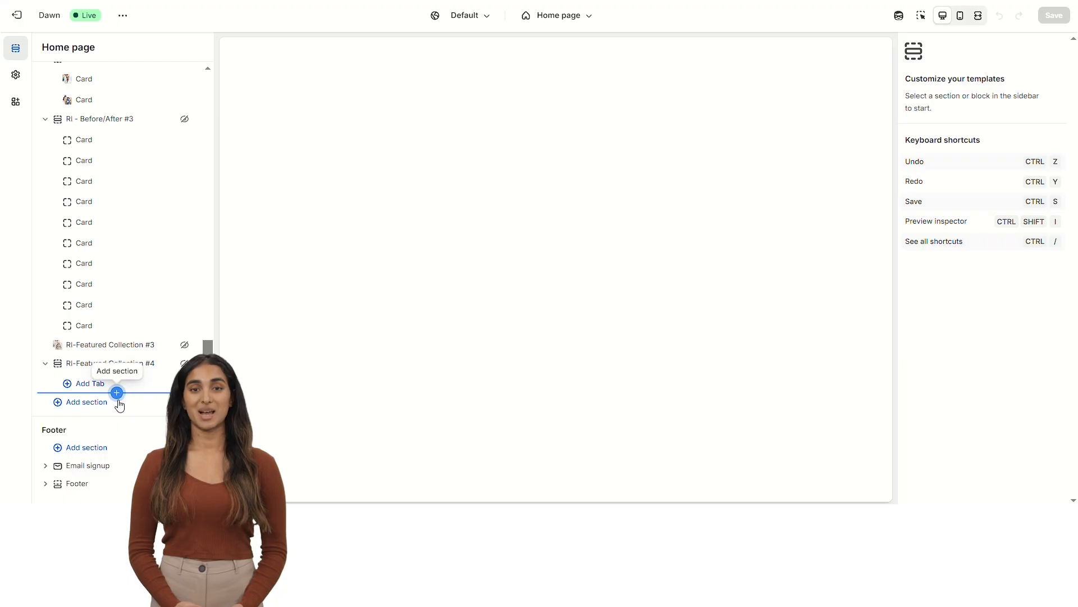
Step: Add the RI - Product Tabs #1 section at the end of the home page template
{"action": "left_click", "coordinate": [111, 402]}
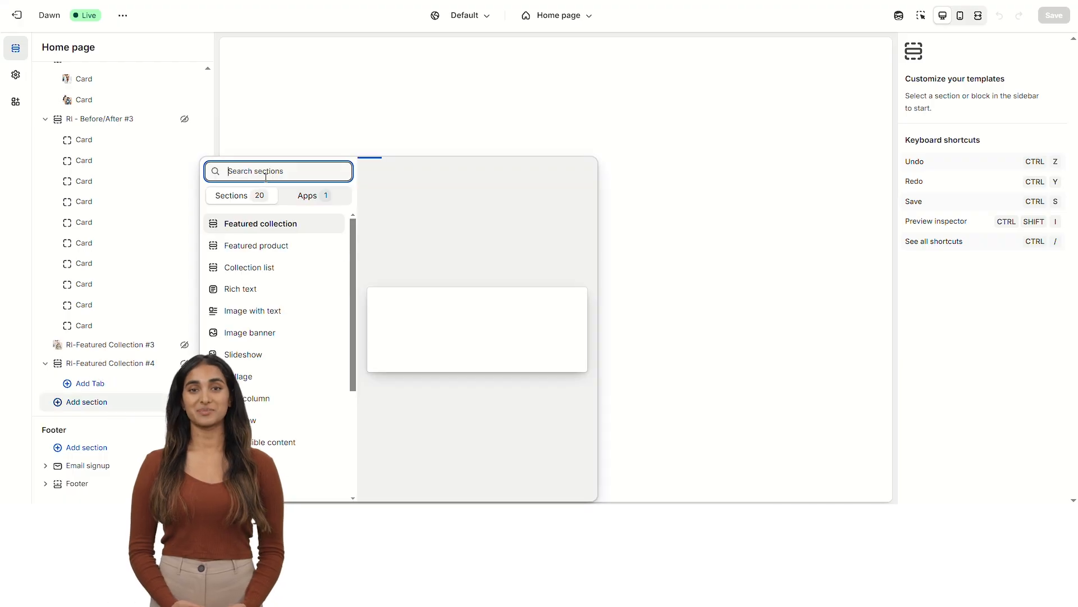
{"action": "type", "text": "pro"}
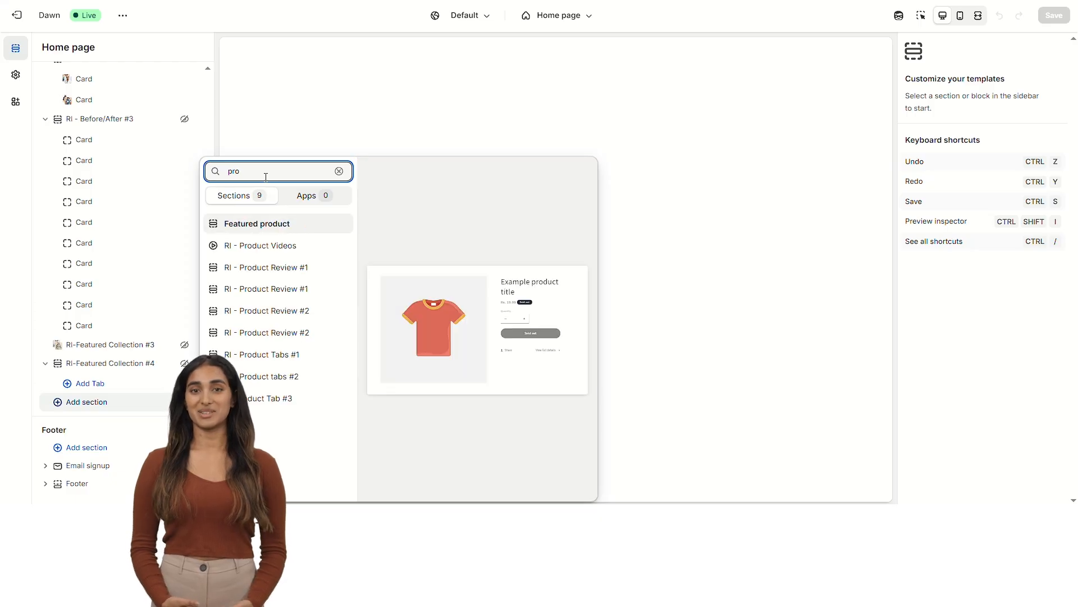
{"action": "left_click", "coordinate": [281, 355]}
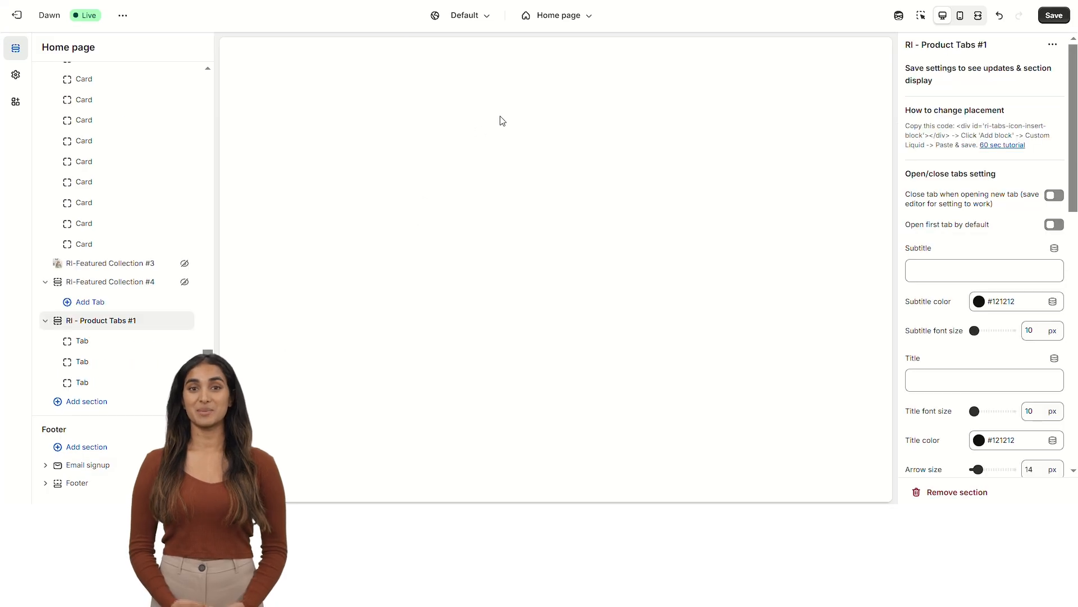
Step: Switch the theme editor from the home page to the Default product template
{"action": "left_click", "coordinate": [571, 17]}
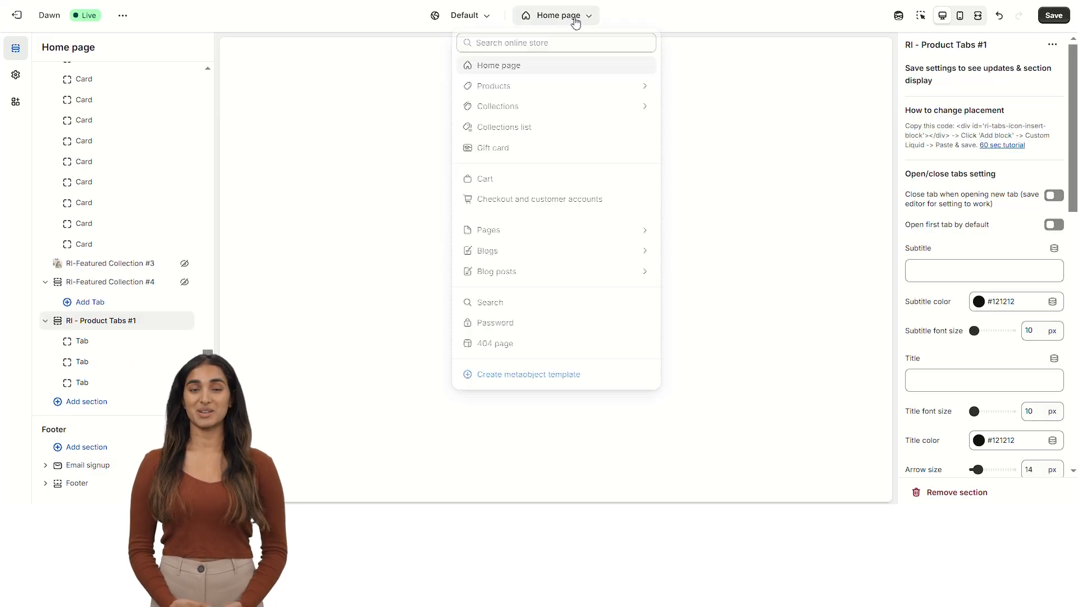
{"action": "left_click", "coordinate": [544, 89]}
{"action": "left_click", "coordinate": [542, 97]}
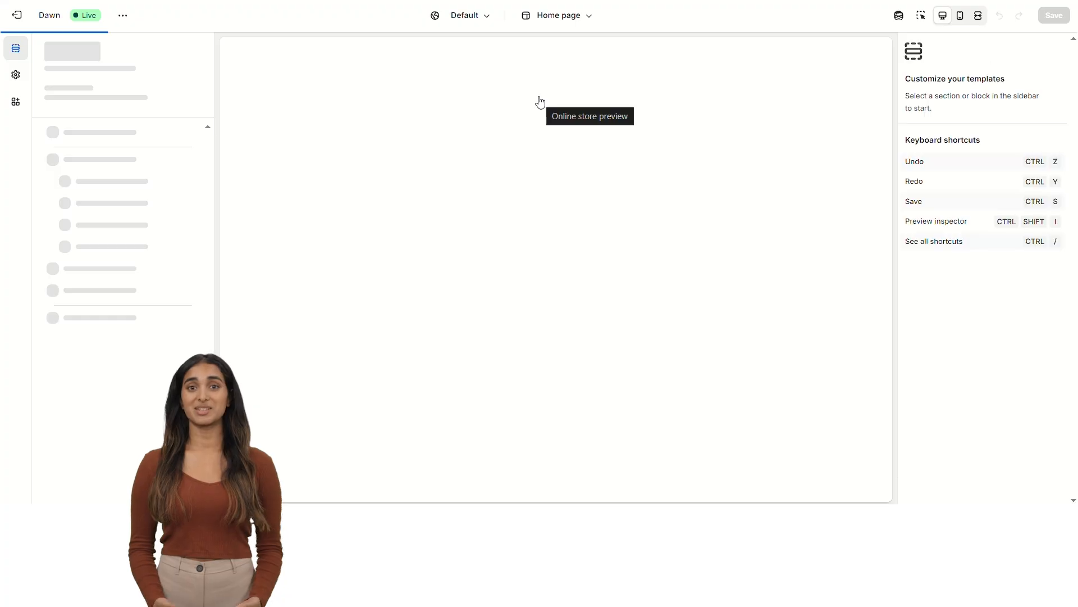
Step: Add the RI - Product Tabs #1 section below RI - Product Review #2 in the product template
{"action": "scroll", "coordinate": [133, 429], "scroll_direction": "down", "scroll_amount": 2}
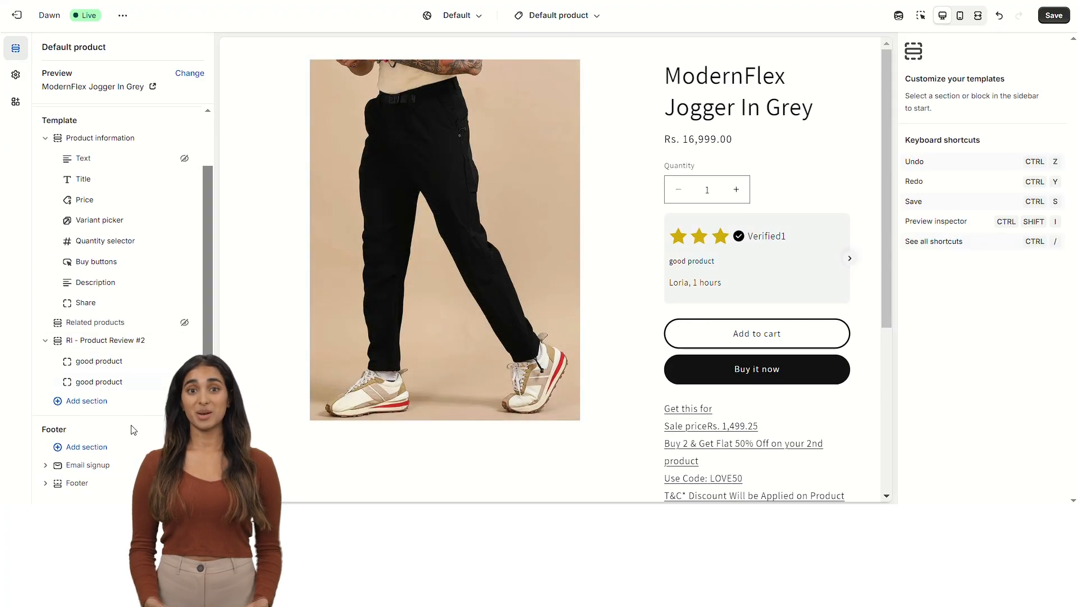
{"action": "left_click", "coordinate": [87, 401]}
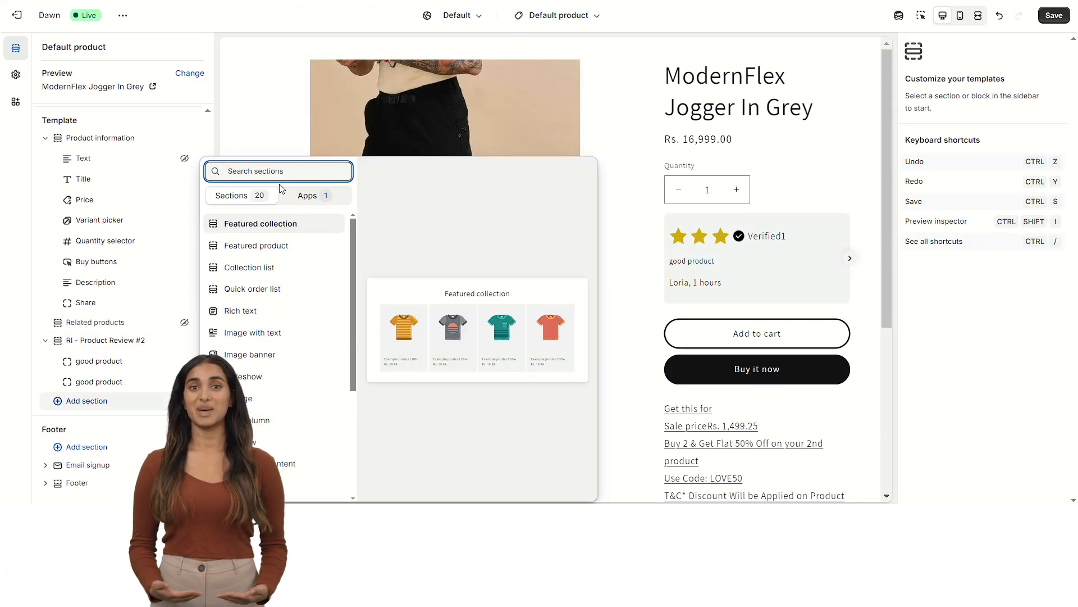
{"action": "type", "text": "ri"}
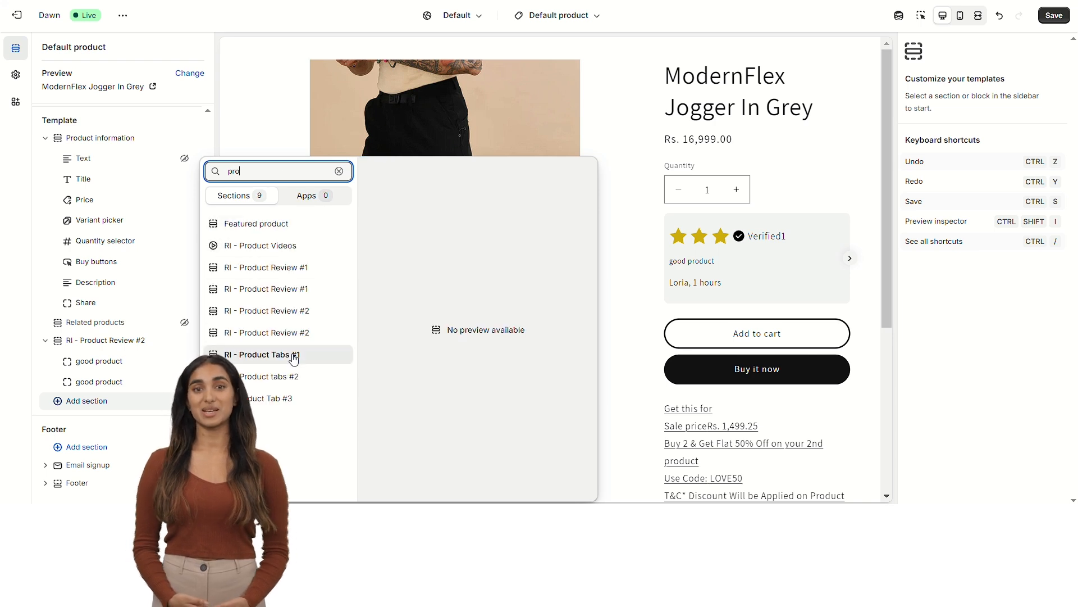
{"action": "left_click", "coordinate": [293, 357]}
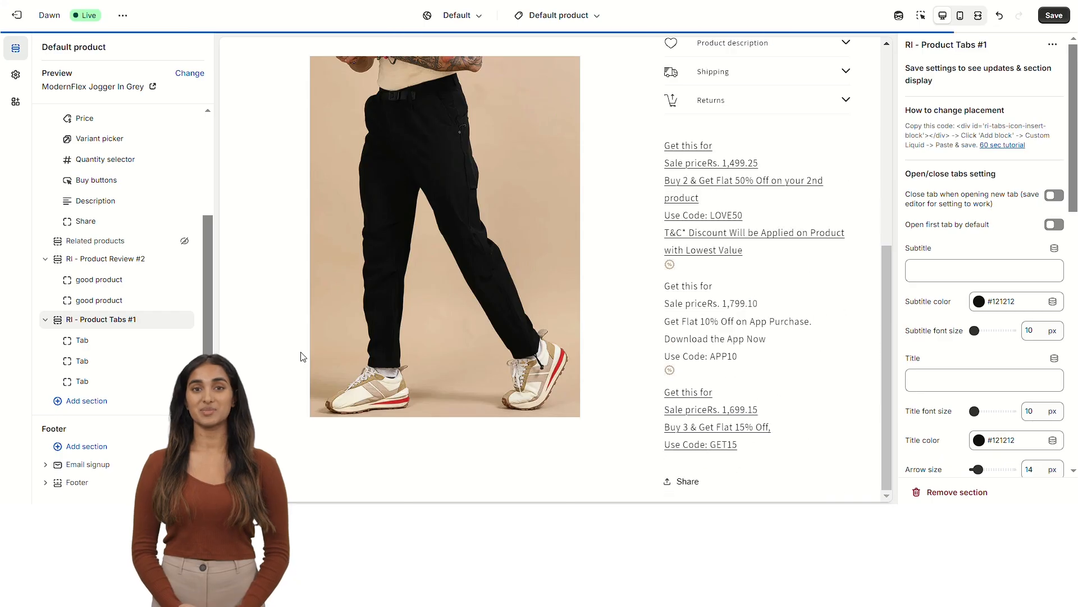
{"action": "scroll", "coordinate": [567, 259], "scroll_direction": "up", "scroll_amount": 3}
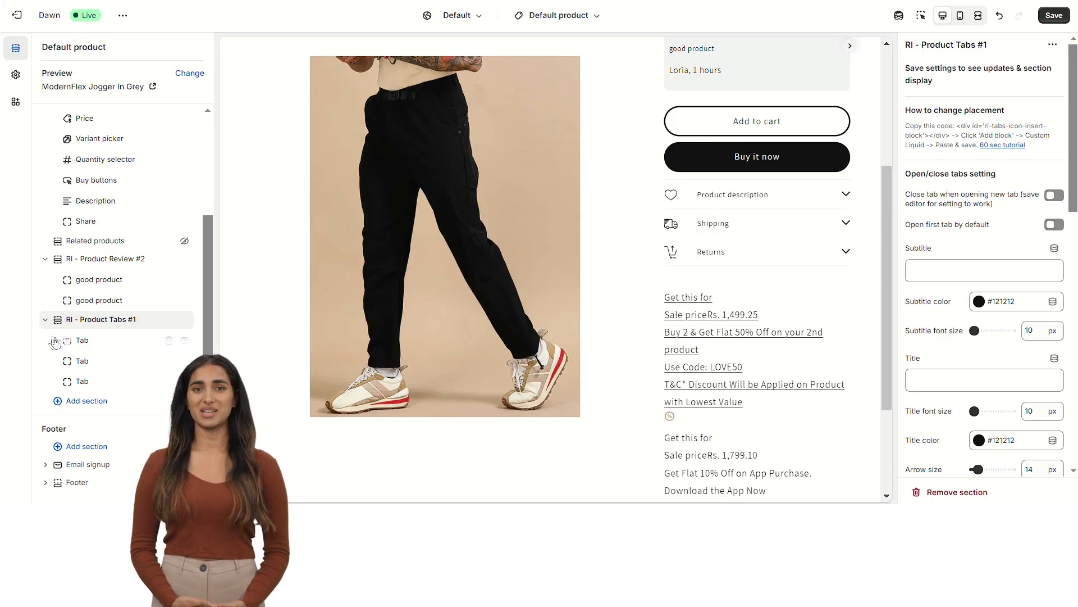
Step: Set the Product description tab's icon color to #E02B2B and its icon to Ecology
{"action": "left_click", "coordinate": [87, 345]}
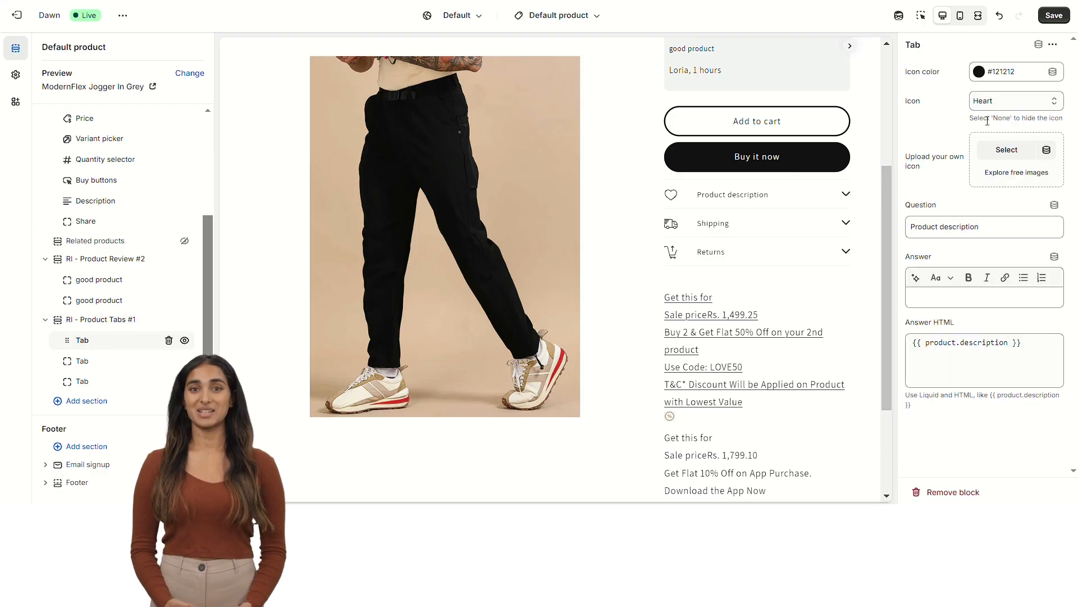
{"action": "left_click", "coordinate": [987, 79]}
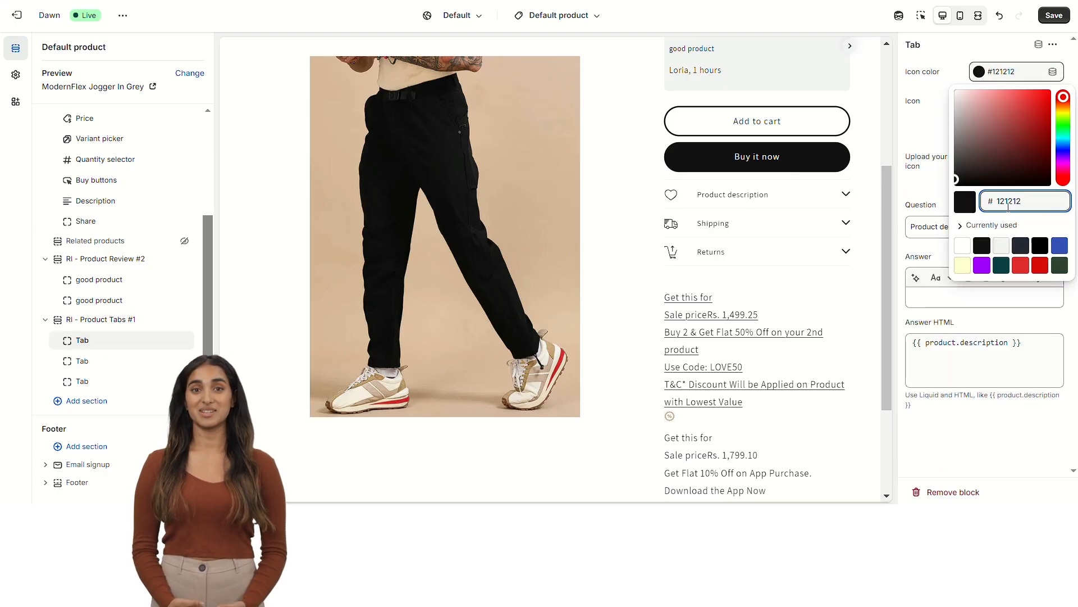
{"action": "left_click", "coordinate": [1021, 267]}
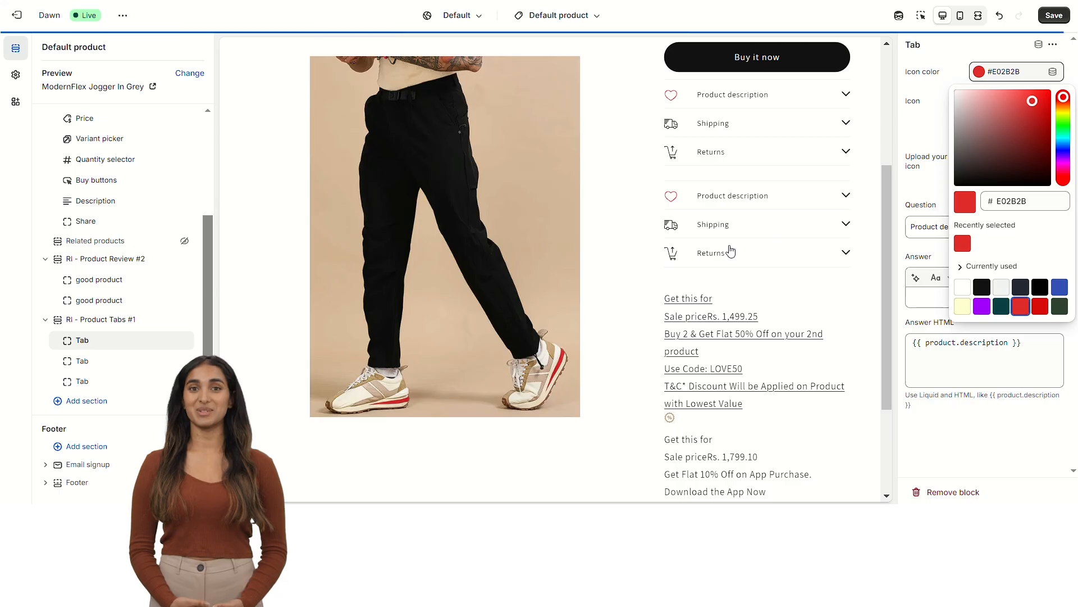
{"action": "left_click", "coordinate": [909, 435]}
{"action": "left_click", "coordinate": [1015, 105]}
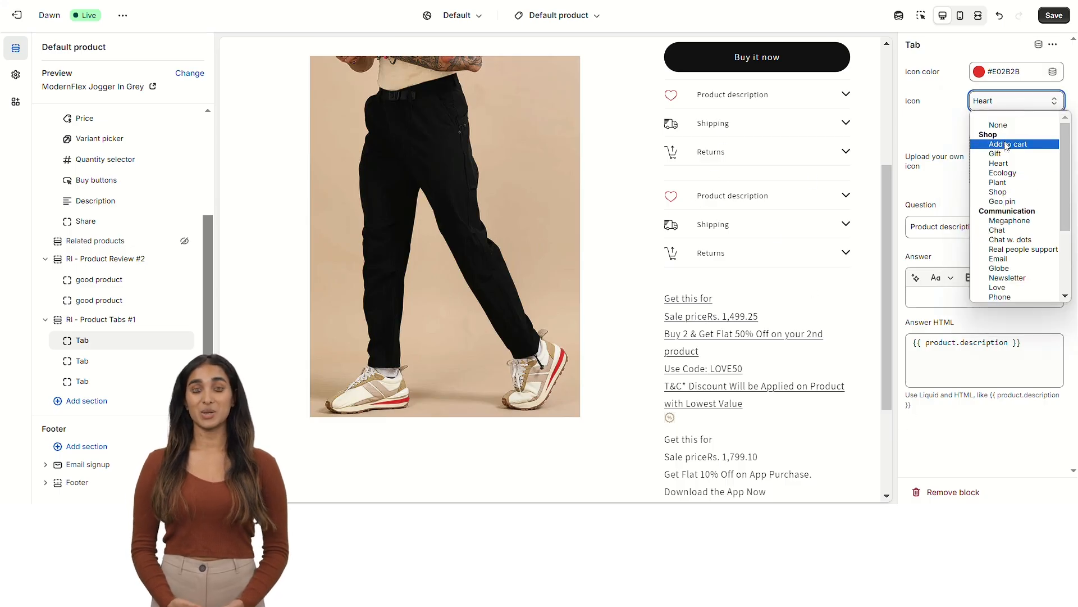
{"action": "left_click", "coordinate": [1002, 172]}
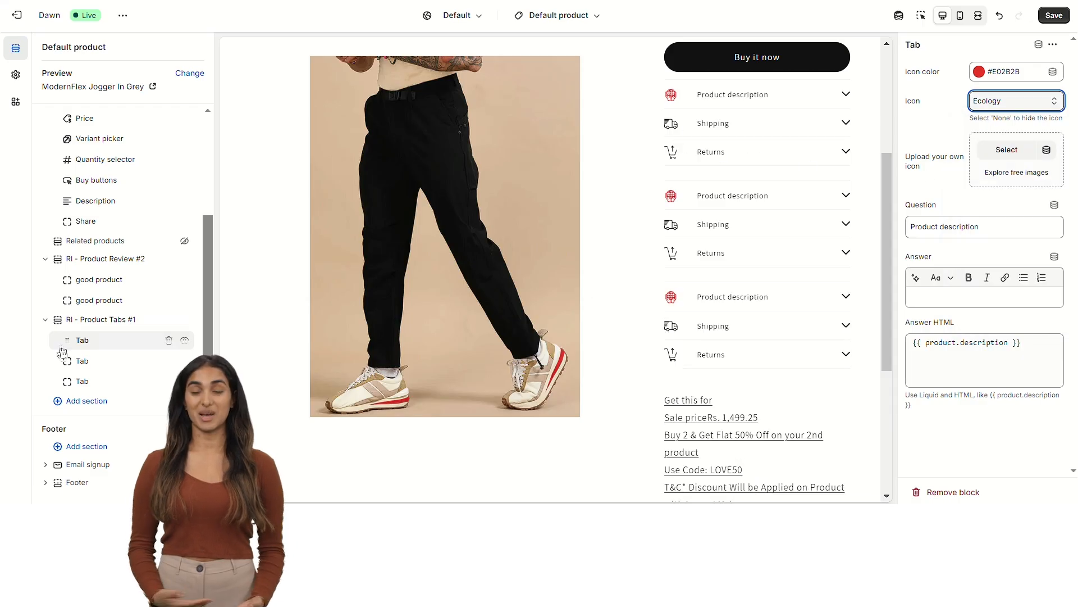
Step: Delete the Returns and Shipping tabs from the RI - Product Tabs #1 section
{"action": "left_click", "coordinate": [167, 382]}
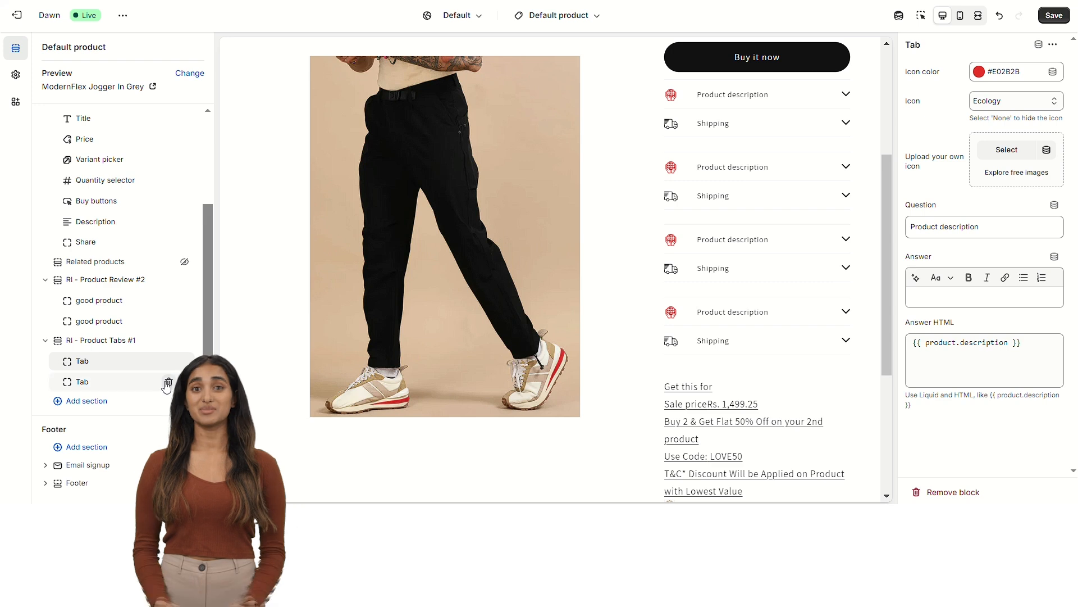
{"action": "left_click", "coordinate": [167, 383]}
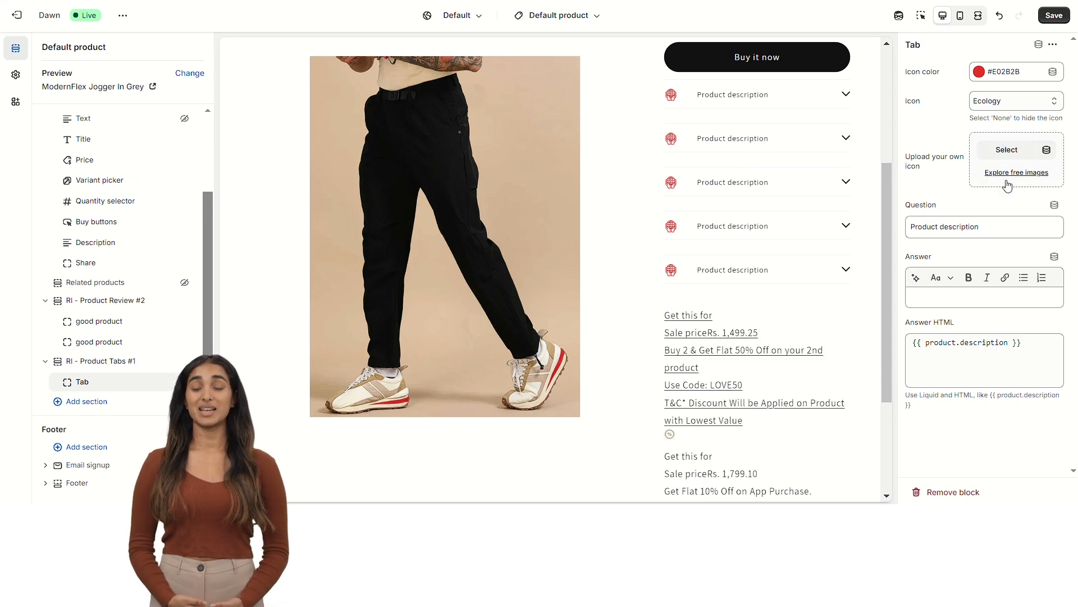
Step: Use the 4G SVG image from the file library as the tab's own icon and save the template
{"action": "left_click", "coordinate": [1008, 150]}
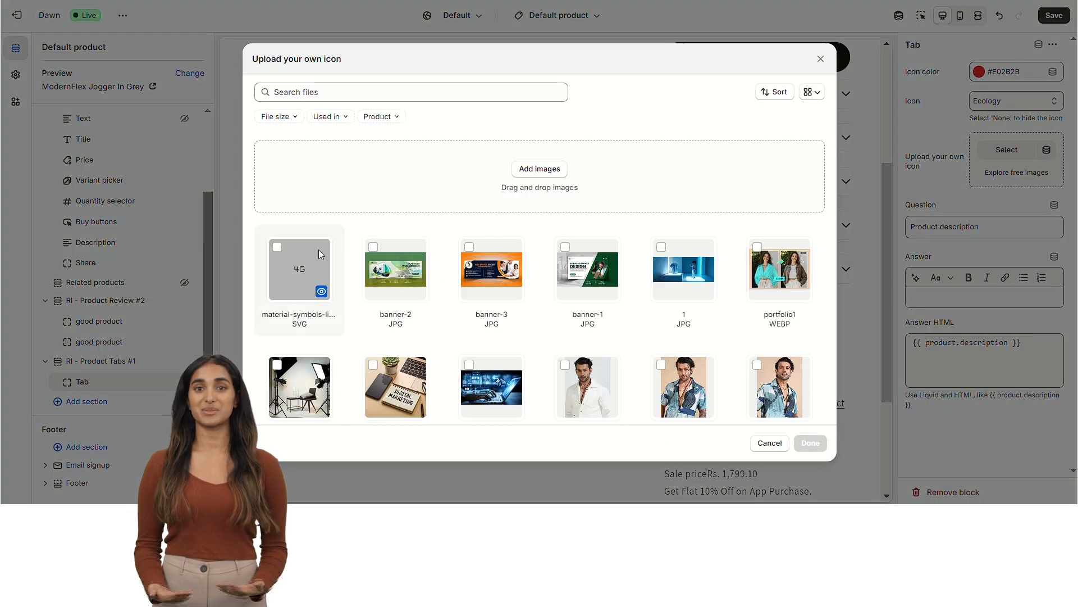
{"action": "left_click", "coordinate": [314, 261]}
{"action": "left_click", "coordinate": [811, 443]}
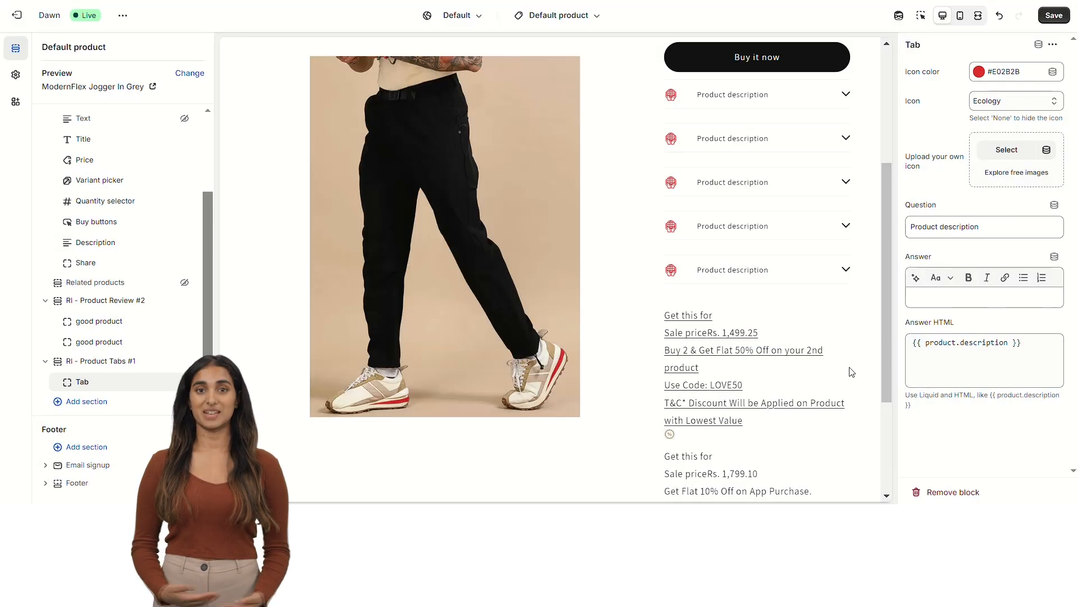
{"action": "left_click", "coordinate": [1051, 16]}
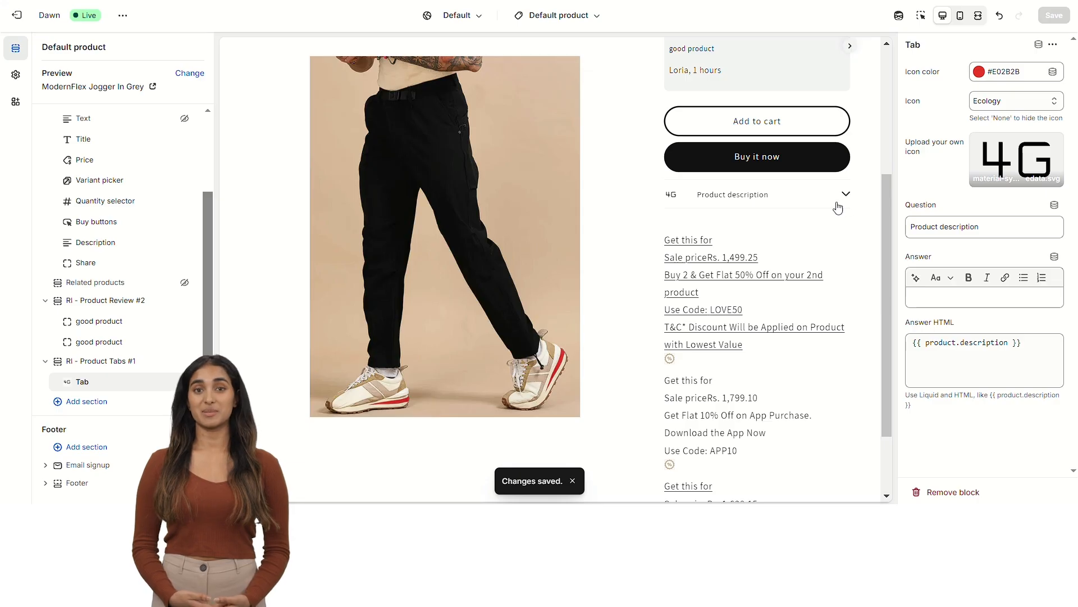
Step: Test opening and closing the Product description tab in the store preview
{"action": "left_click", "coordinate": [844, 197]}
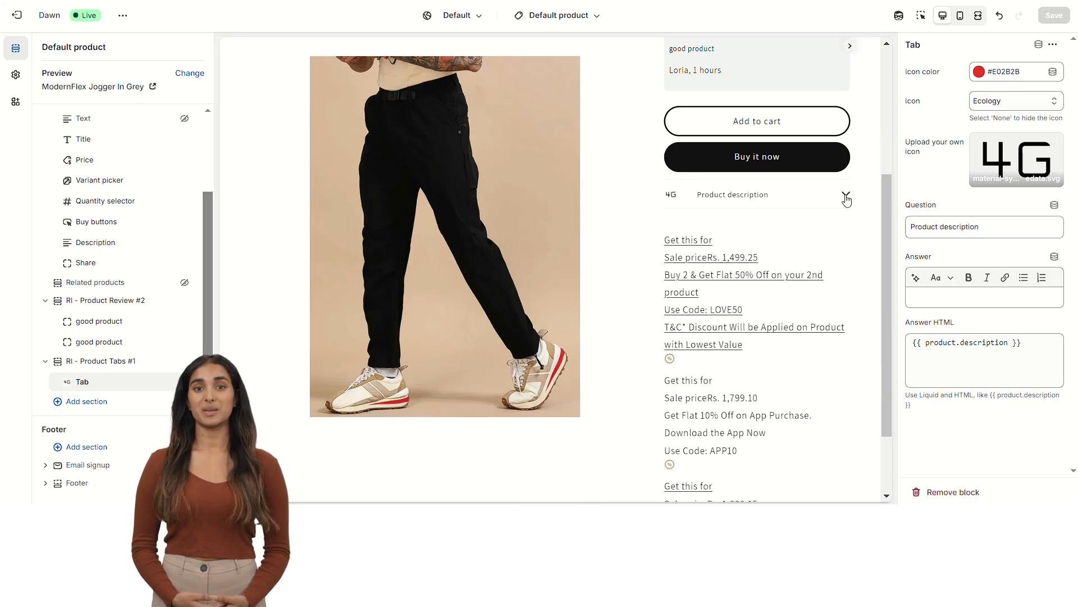
{"action": "left_click", "coordinate": [845, 197]}
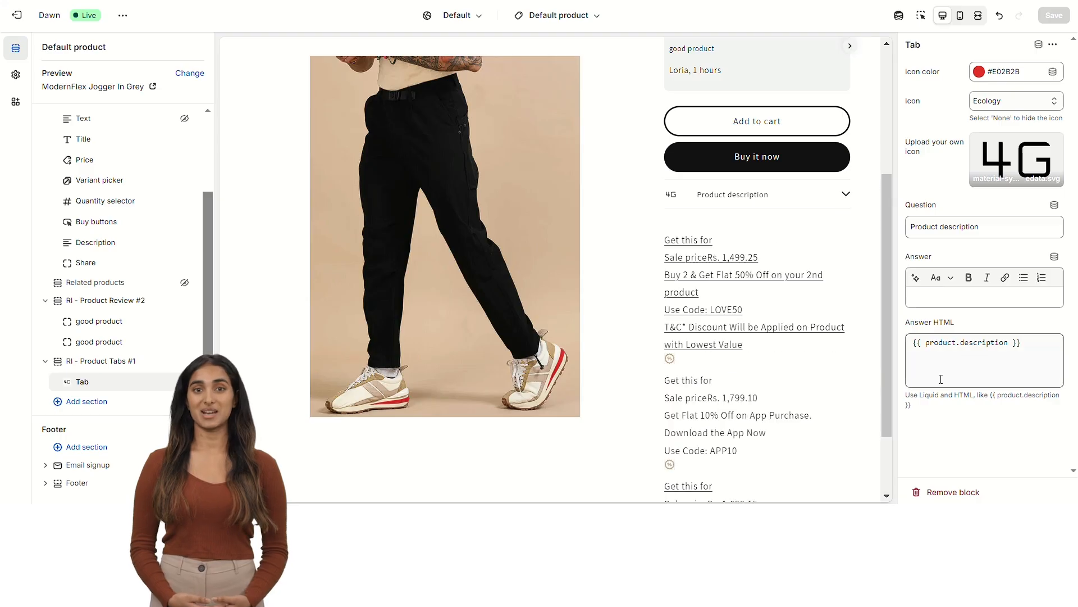
Step: Set the subtitle of the RI - Product Tabs #1 section to "hi" and save the template
{"action": "left_click", "coordinate": [119, 363]}
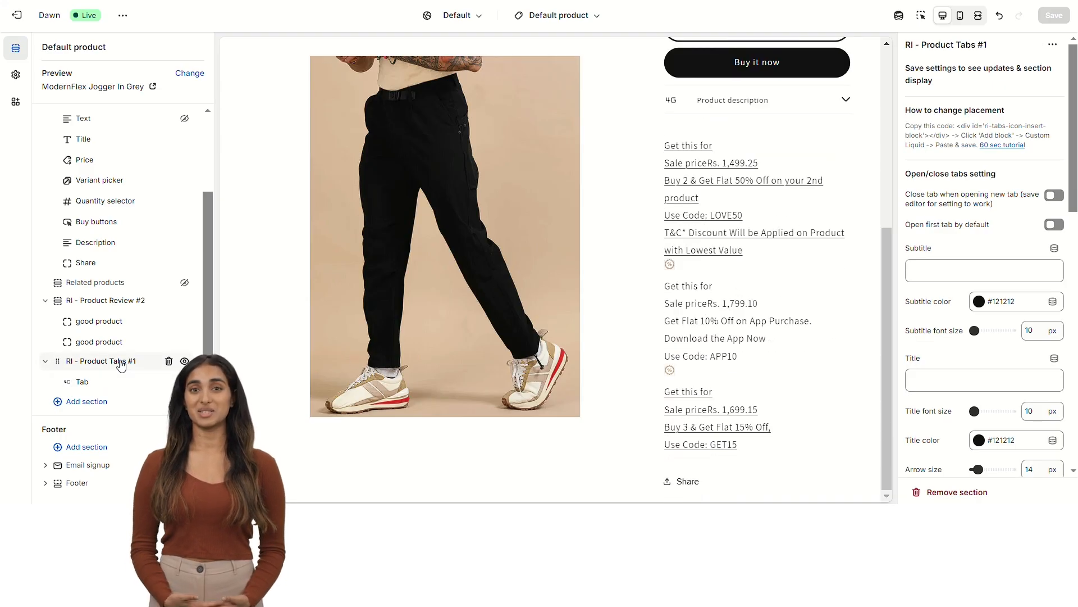
{"action": "left_click", "coordinate": [926, 265]}
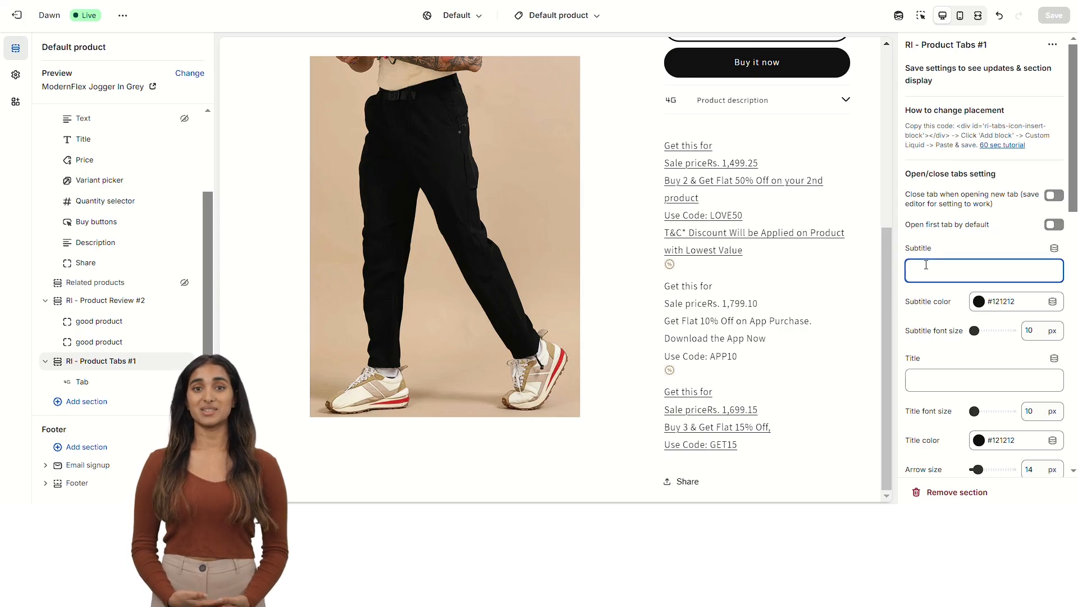
{"action": "type", "text": "hi"}
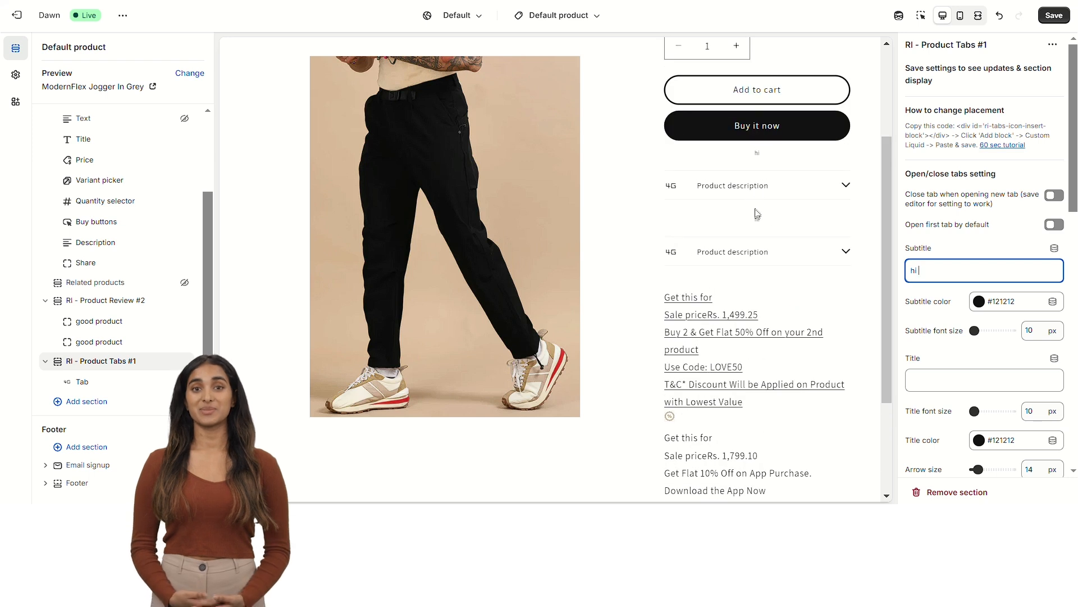
{"action": "left_click", "coordinate": [1054, 15]}
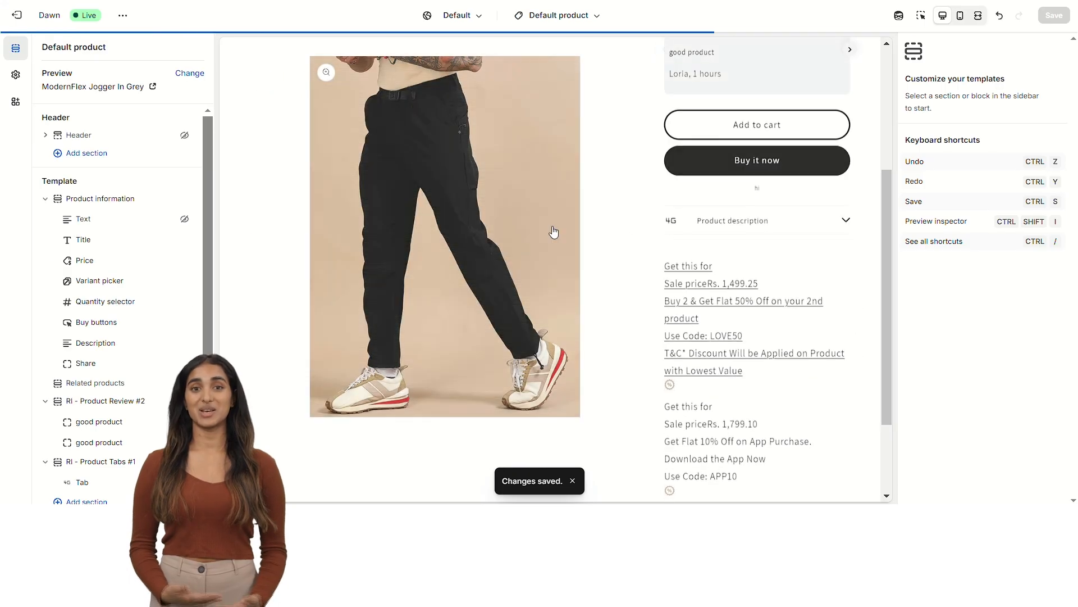
{"action": "left_click", "coordinate": [849, 219]}
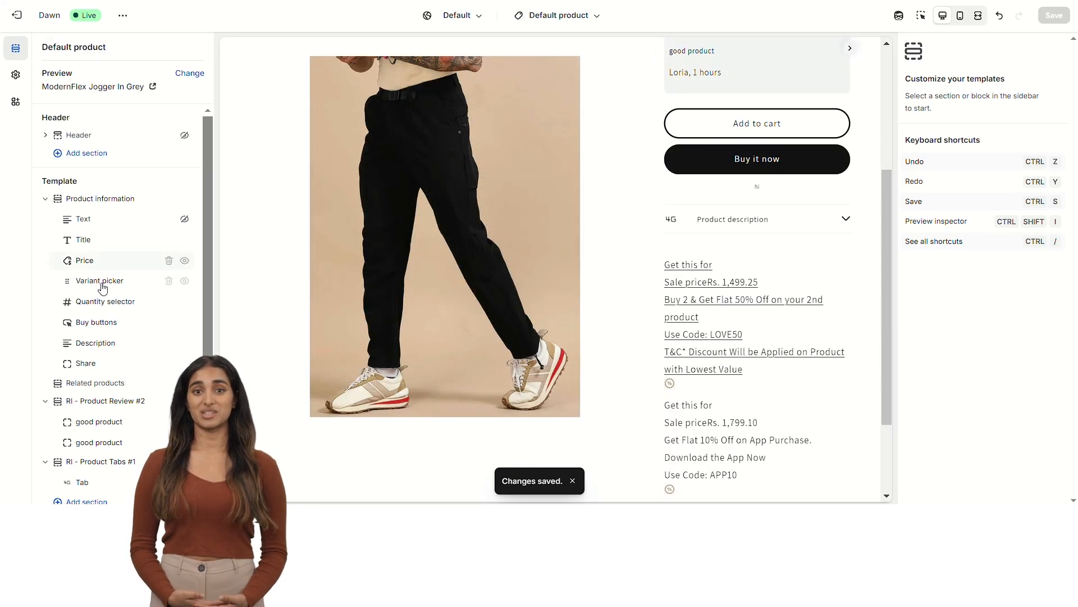
Step: Set the title of the RI - Product Tabs #1 section to "new tab" and save the template
{"action": "scroll", "coordinate": [102, 304], "scroll_direction": "down", "scroll_amount": 2}
{"action": "left_click", "coordinate": [102, 362]}
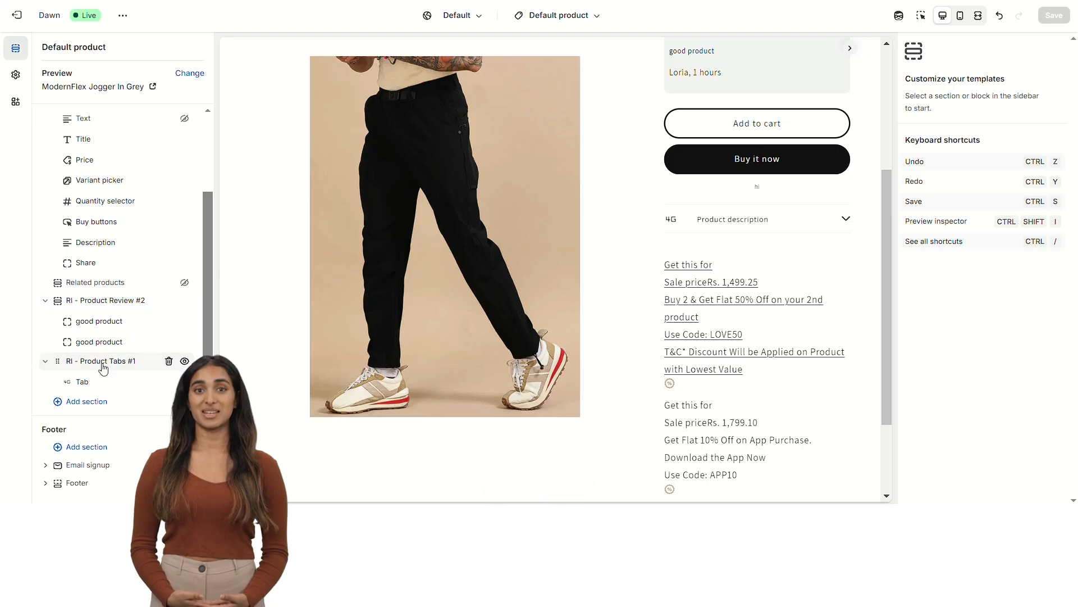
{"action": "scroll", "coordinate": [963, 292], "scroll_direction": "down", "scroll_amount": 4}
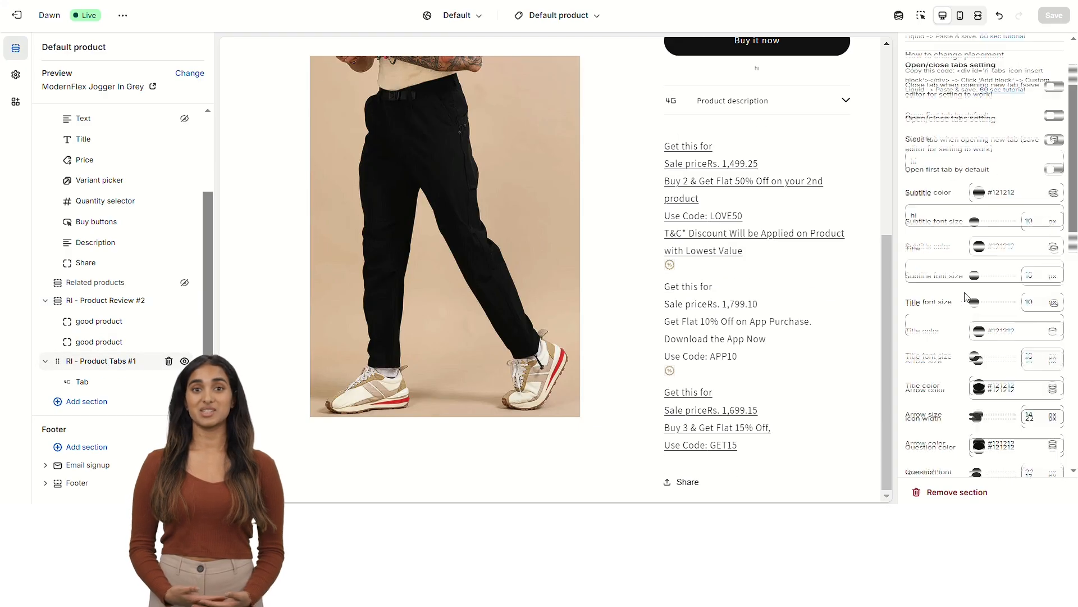
{"action": "left_click", "coordinate": [946, 154]}
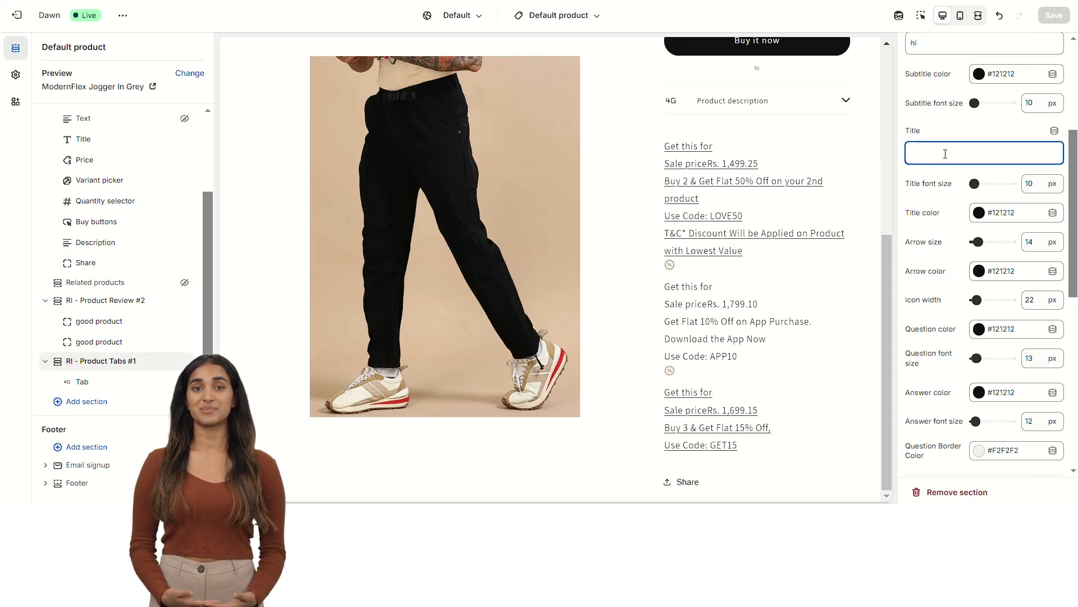
{"action": "type", "text": "ne"}
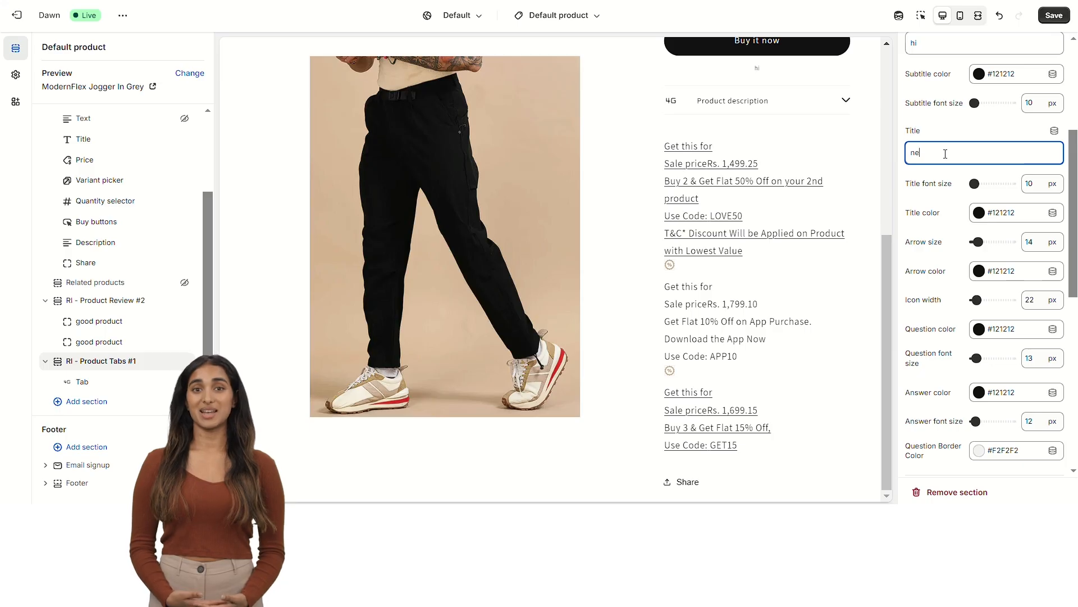
{"action": "type", "text": "w tab"}
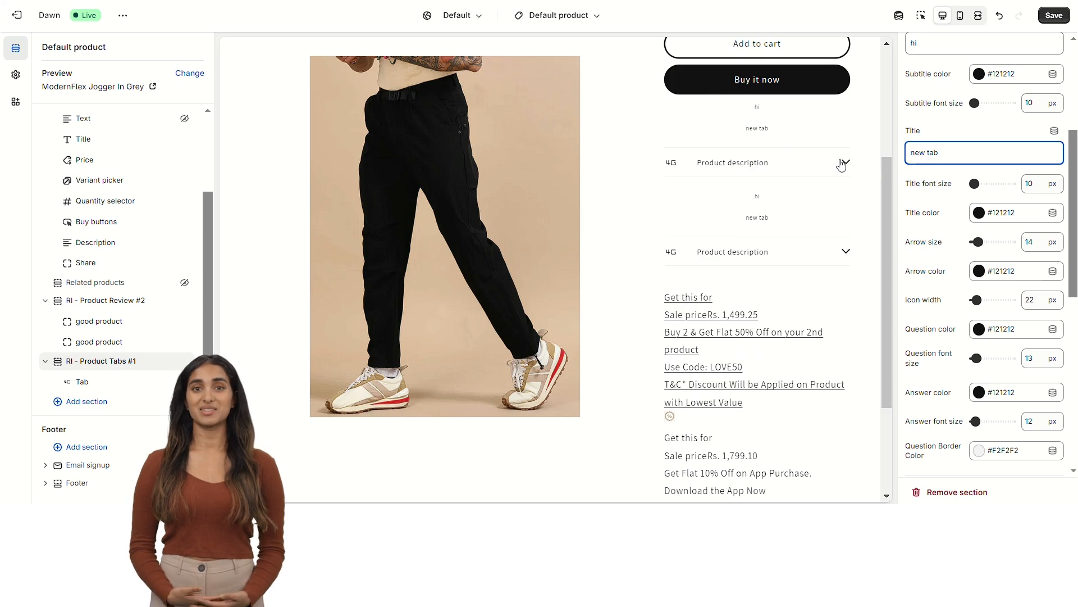
{"action": "left_click", "coordinate": [1054, 16]}
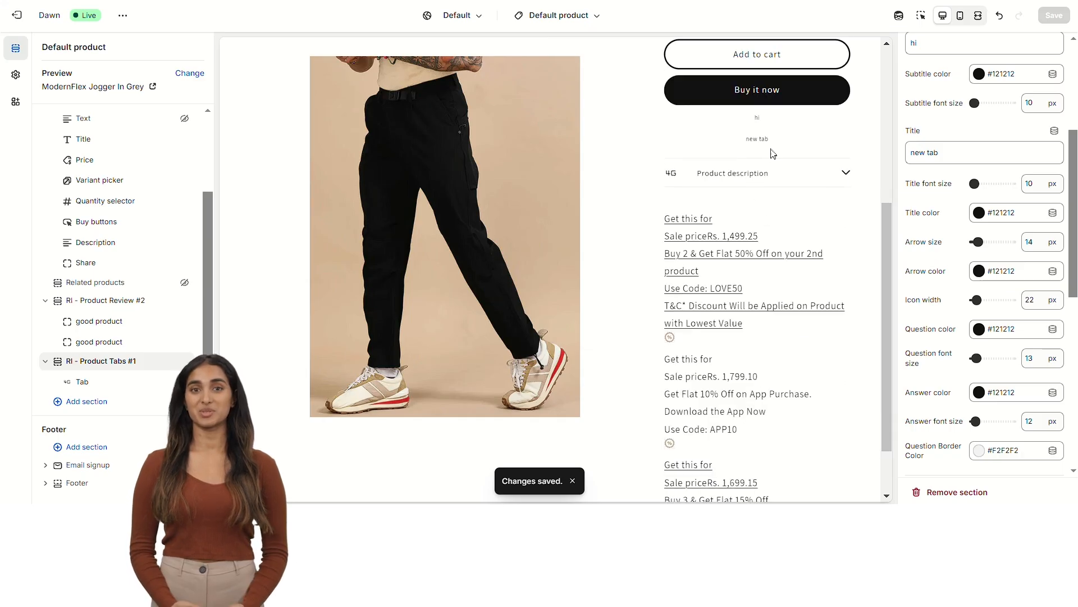
Step: Set the section's title font size to 25 px and its title color to #D80B0B, and save the template
{"action": "left_click_drag", "start_coordinate": [974, 183], "coordinate": [986, 183]}
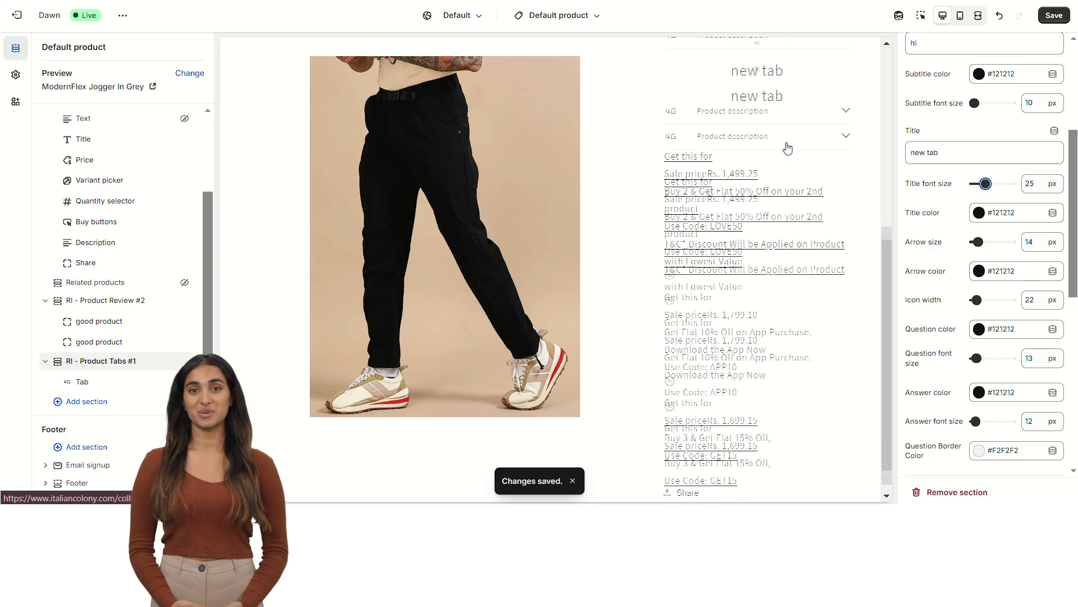
{"action": "left_click", "coordinate": [979, 213]}
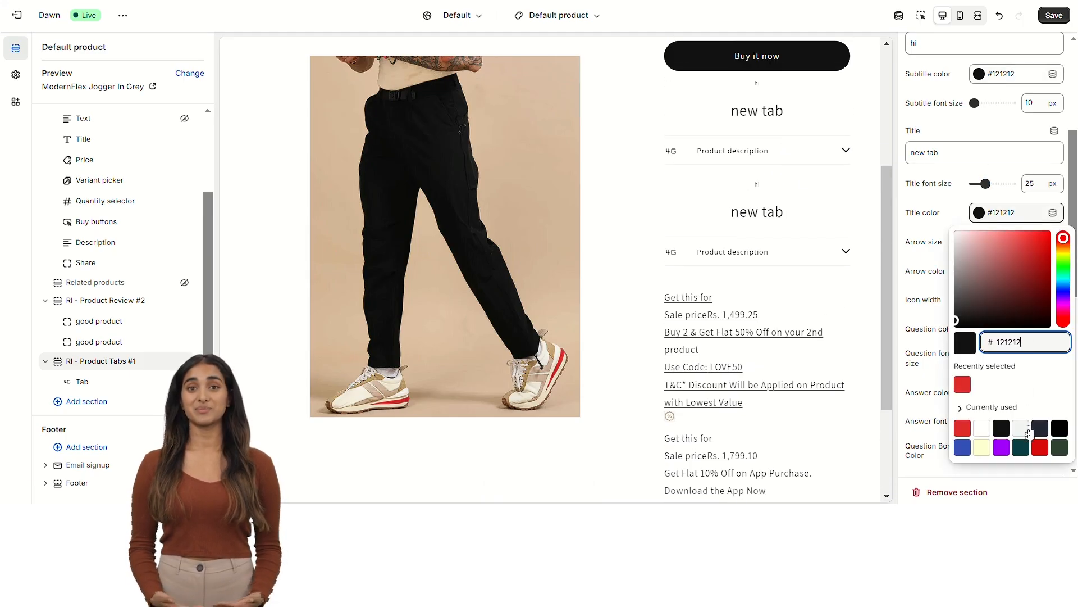
{"action": "left_click", "coordinate": [1040, 447]}
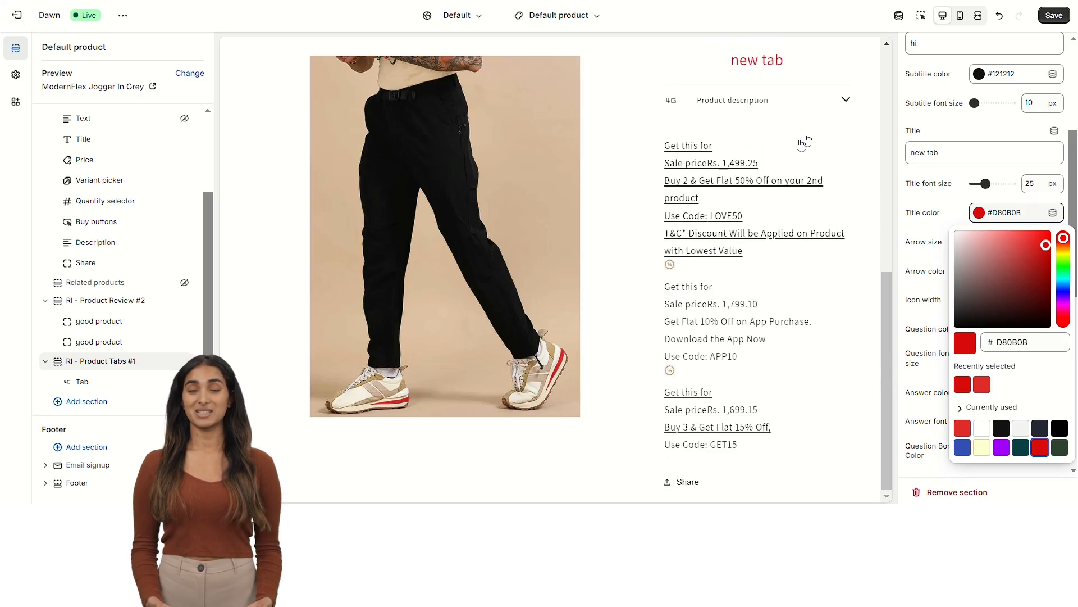
{"action": "left_click", "coordinate": [1054, 15]}
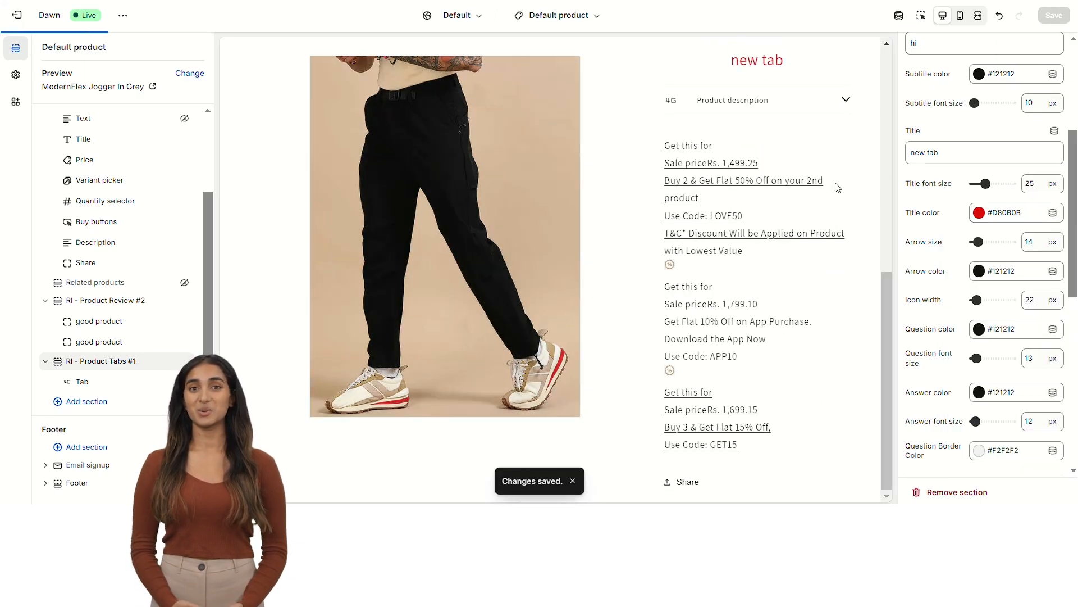
{"action": "scroll", "coordinate": [837, 188], "scroll_direction": "up", "scroll_amount": 3}
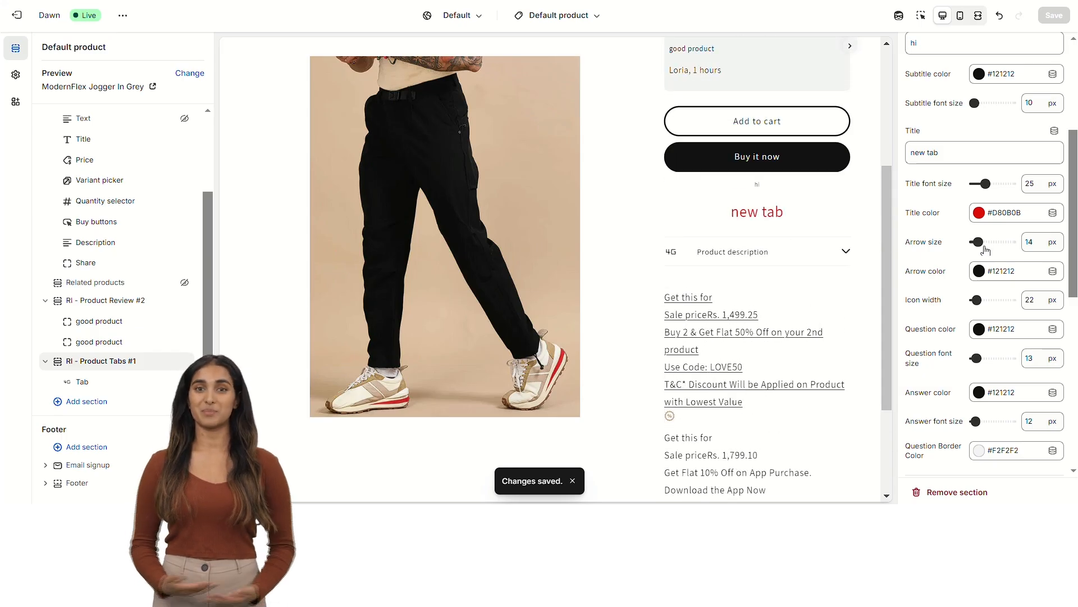
Step: Set the arrow size to 24 px and the arrow color to dark teal #0A4044, and save the template
{"action": "left_click_drag", "start_coordinate": [984, 245], "coordinate": [993, 242]}
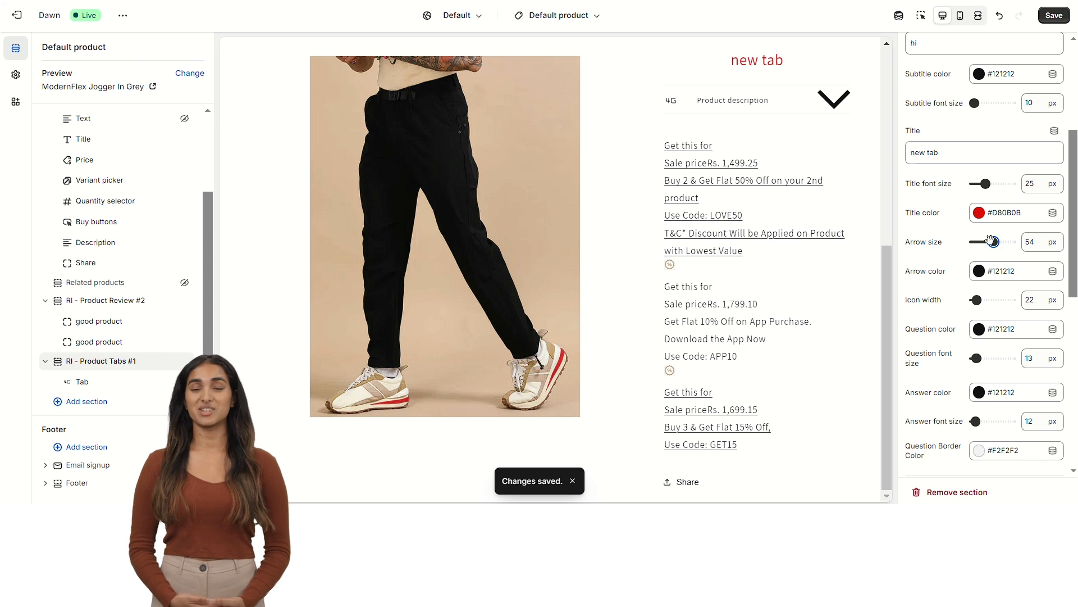
{"action": "left_click_drag", "start_coordinate": [992, 242], "coordinate": [982, 242]}
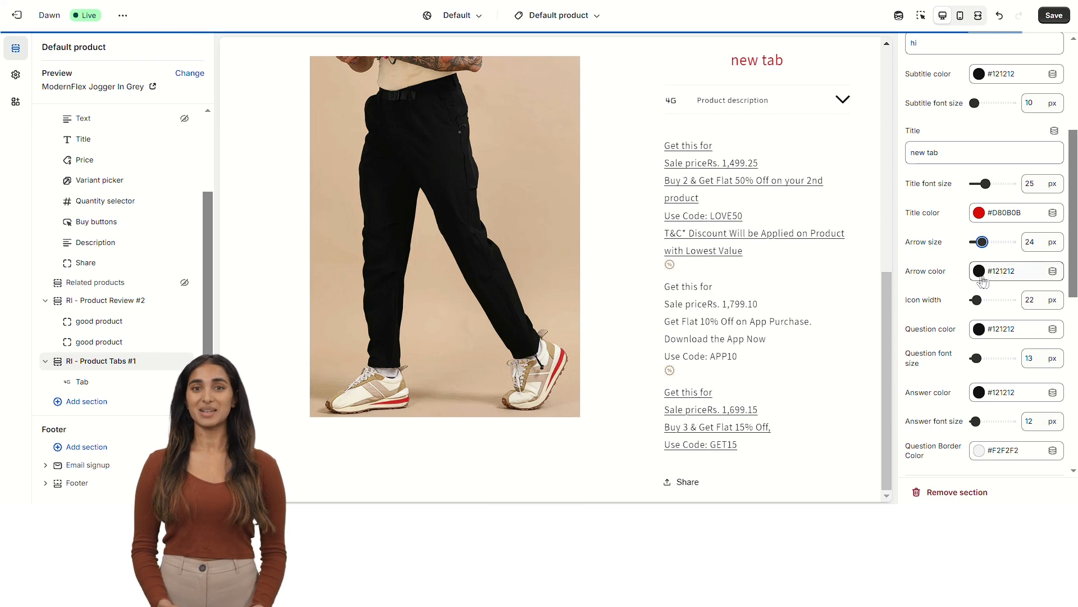
{"action": "left_click", "coordinate": [980, 273]}
{"action": "left_click", "coordinate": [1002, 250]}
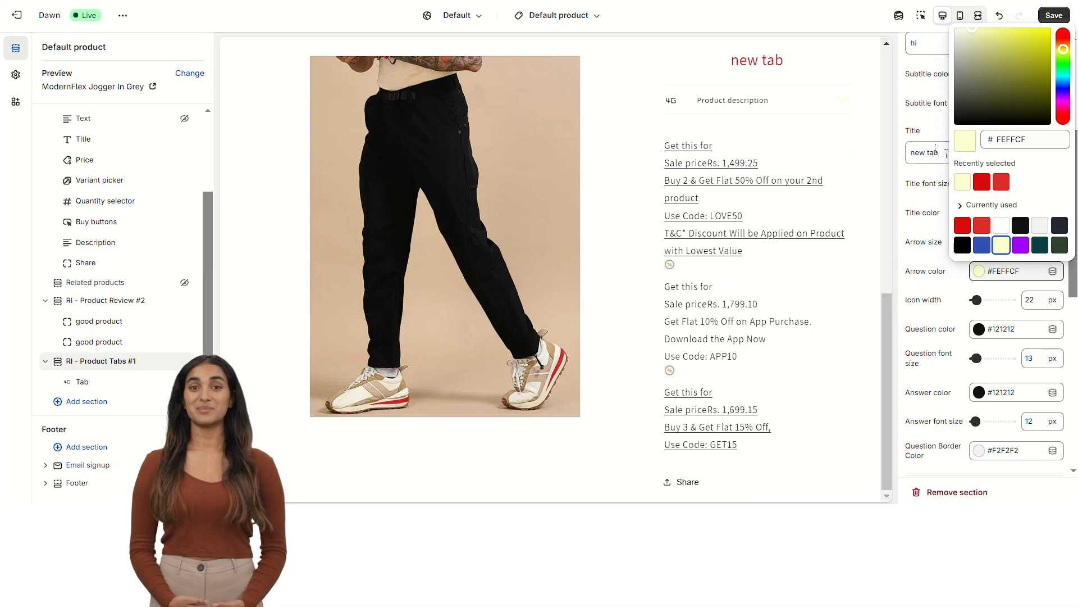
{"action": "left_click", "coordinate": [1043, 247]}
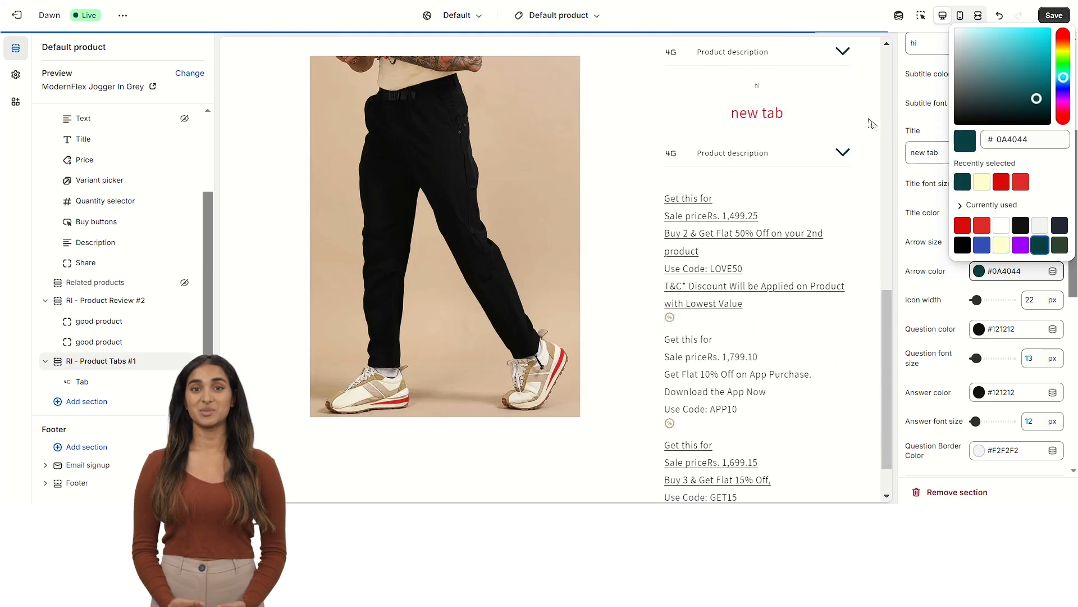
{"action": "left_click", "coordinate": [1052, 16]}
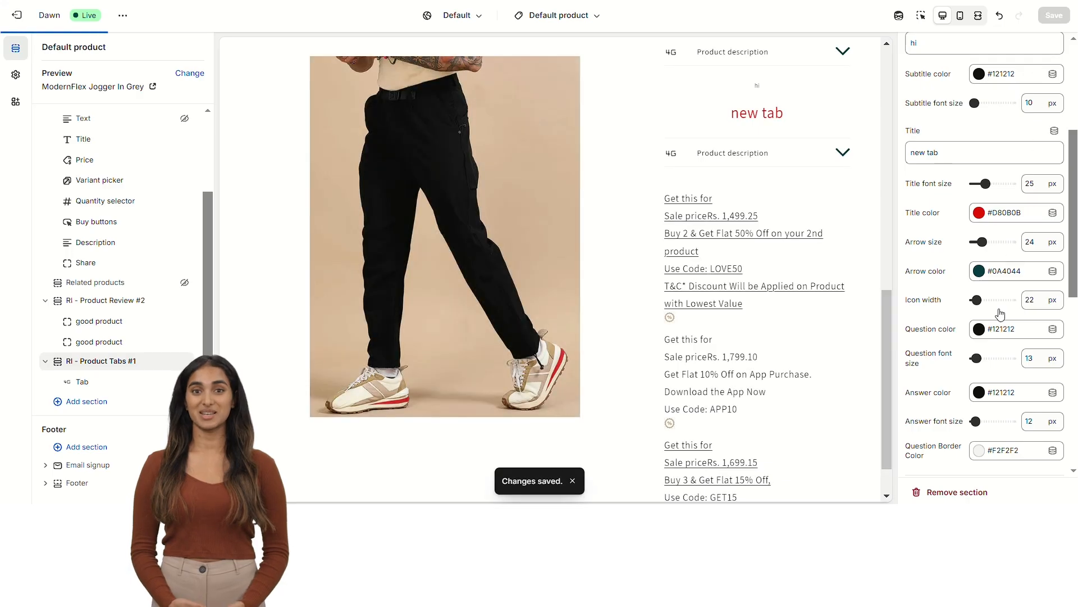
Step: Set the question color to red #E02B2B and the question font size to 37 px, and save the template
{"action": "scroll", "coordinate": [991, 260], "scroll_direction": "down", "scroll_amount": 2}
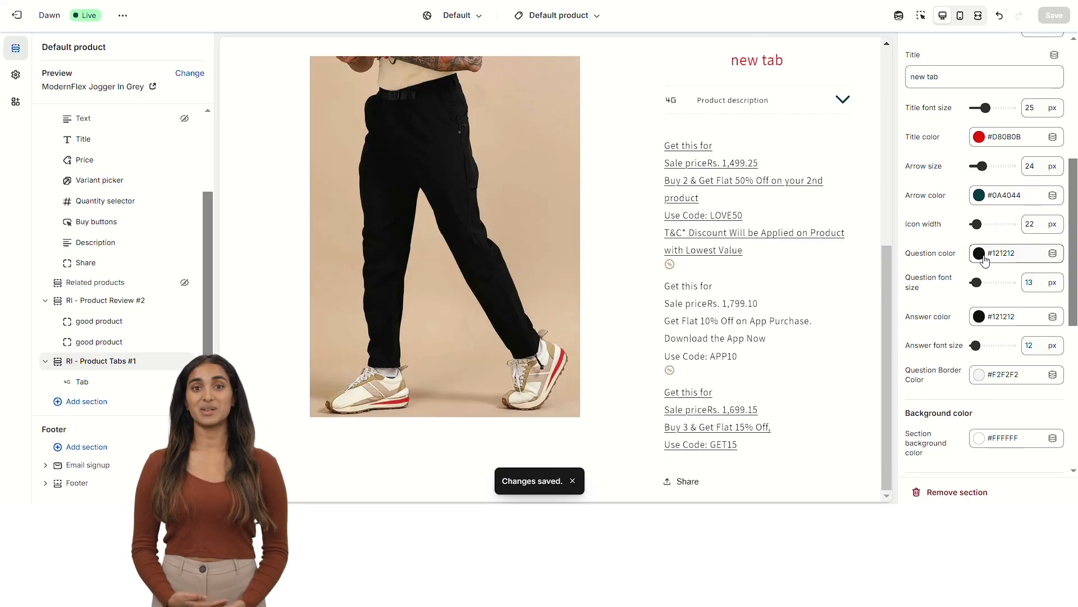
{"action": "left_click", "coordinate": [992, 258]}
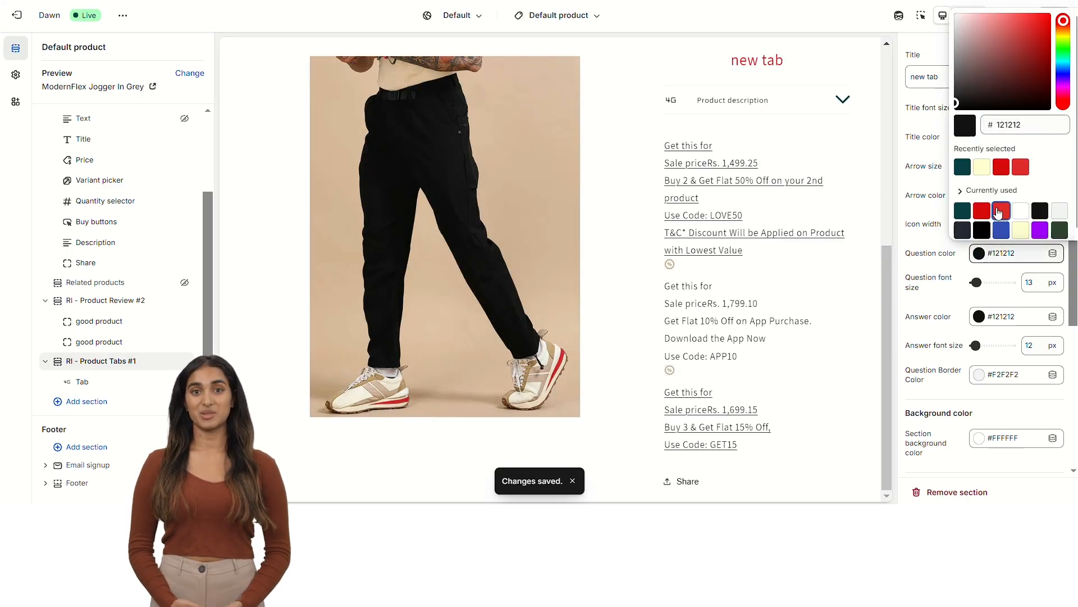
{"action": "left_click", "coordinate": [1001, 211]}
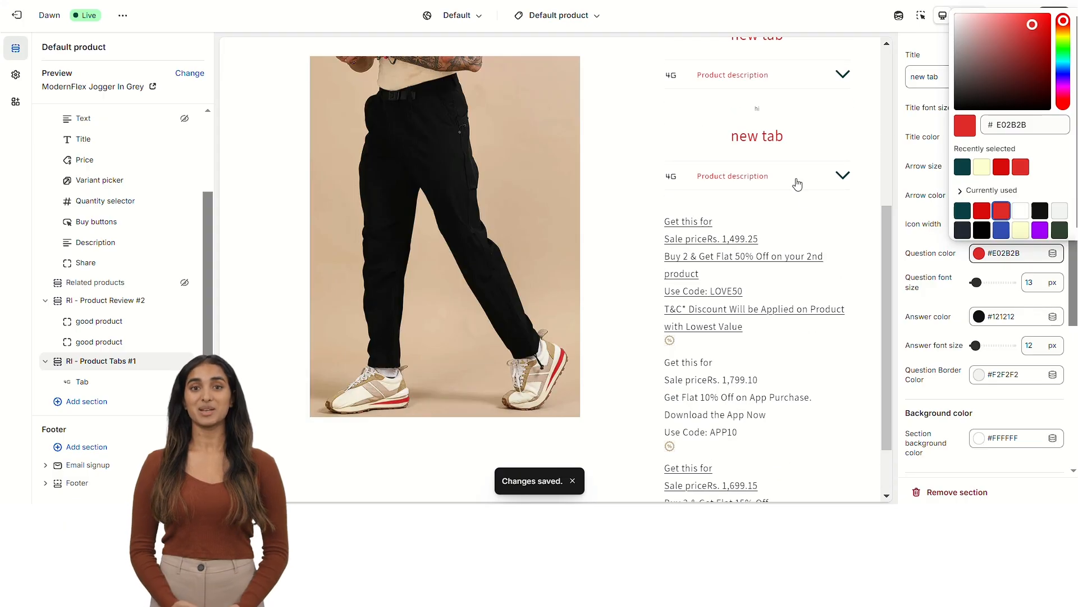
{"action": "left_click_drag", "start_coordinate": [977, 282], "coordinate": [995, 282]}
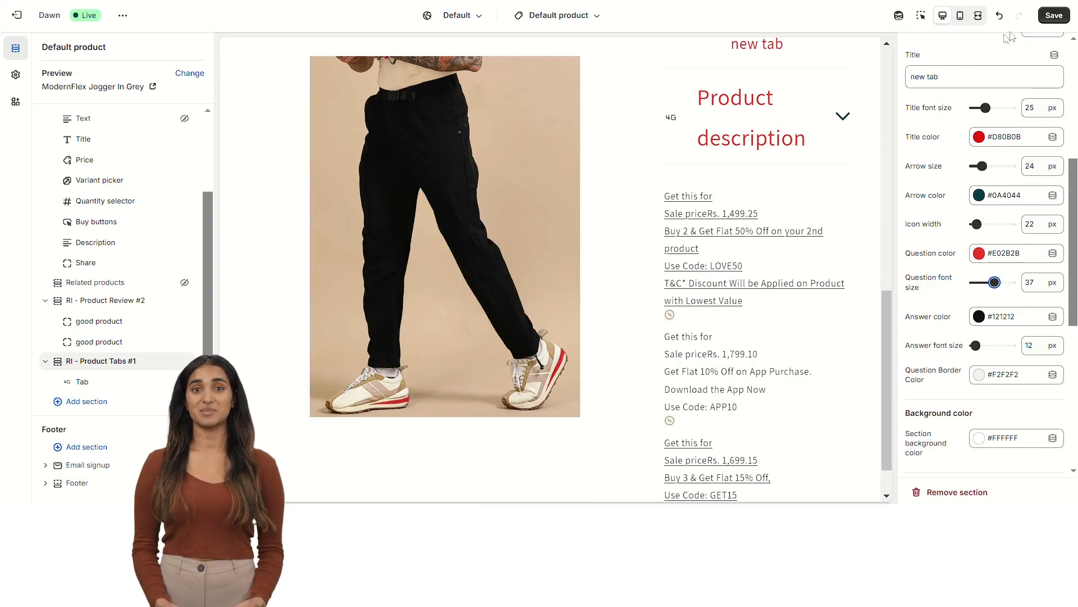
{"action": "left_click", "coordinate": [1053, 16]}
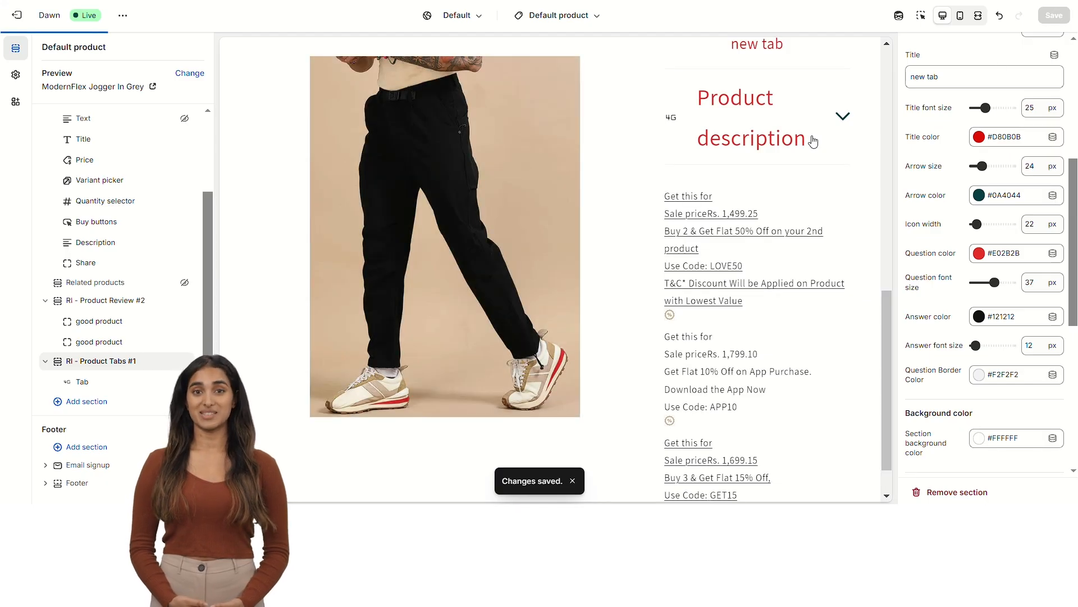
{"action": "scroll", "coordinate": [813, 140], "scroll_direction": "down", "scroll_amount": 1}
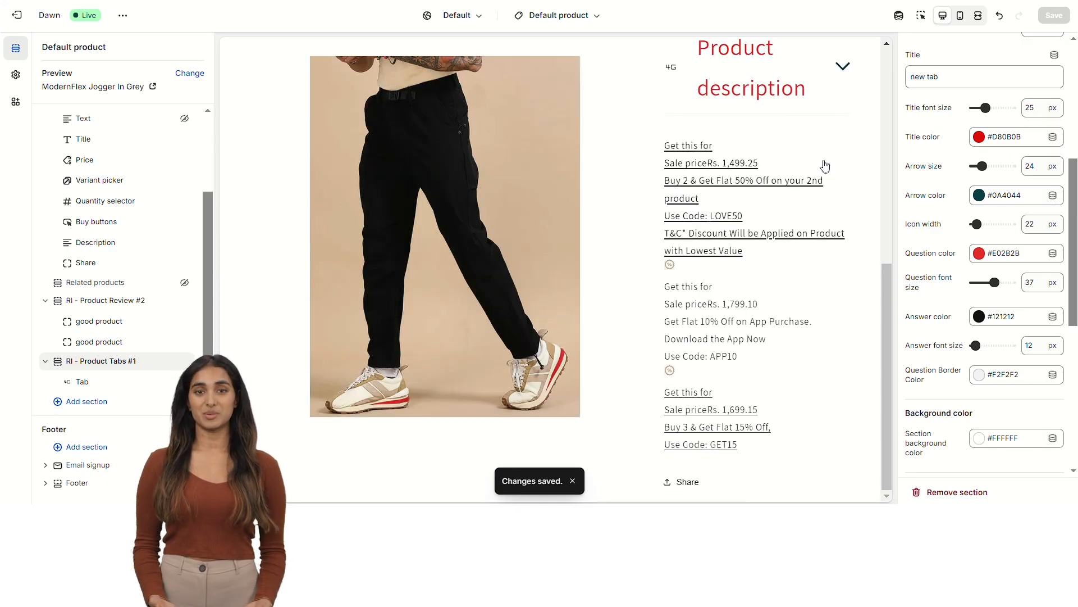
{"action": "scroll", "coordinate": [824, 163], "scroll_direction": "up", "scroll_amount": 3}
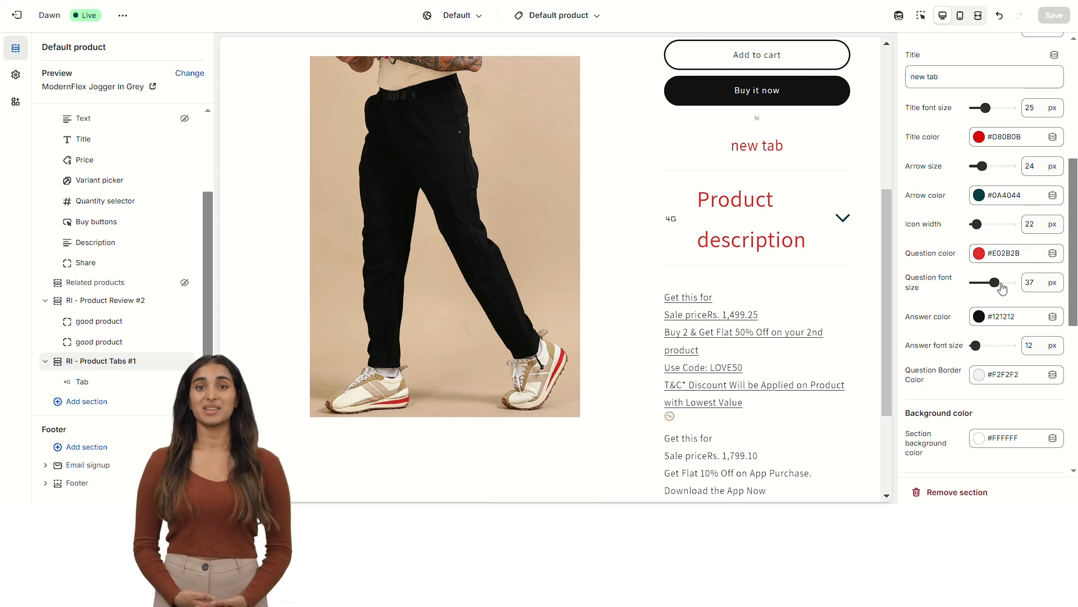
Step: Reduce the question font size to 21 px and change the question color to #121212
{"action": "left_click_drag", "start_coordinate": [994, 282], "coordinate": [987, 282]}
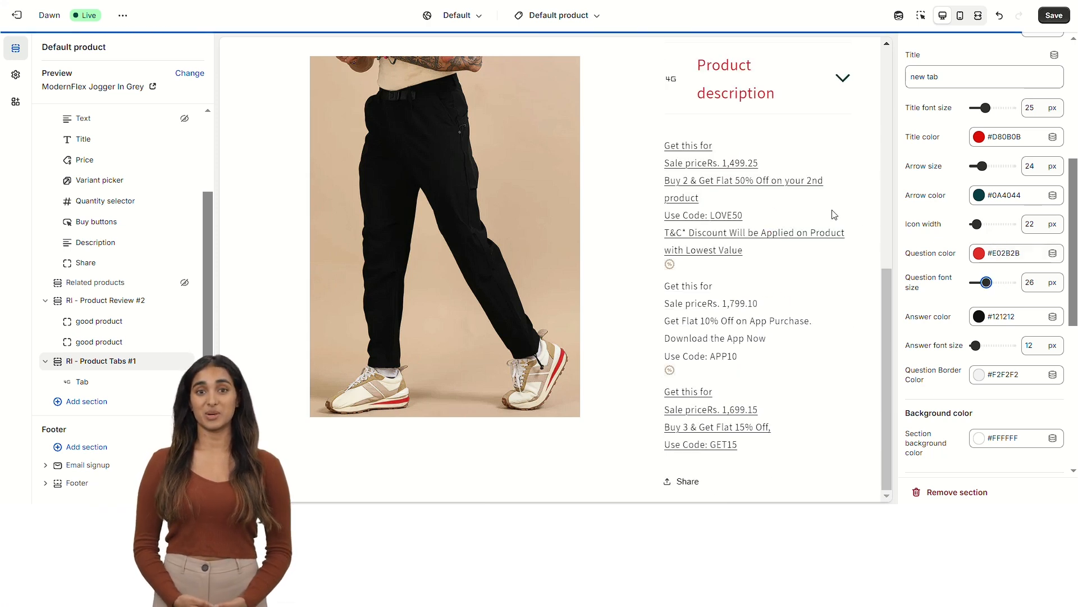
{"action": "left_click", "coordinate": [1048, 20]}
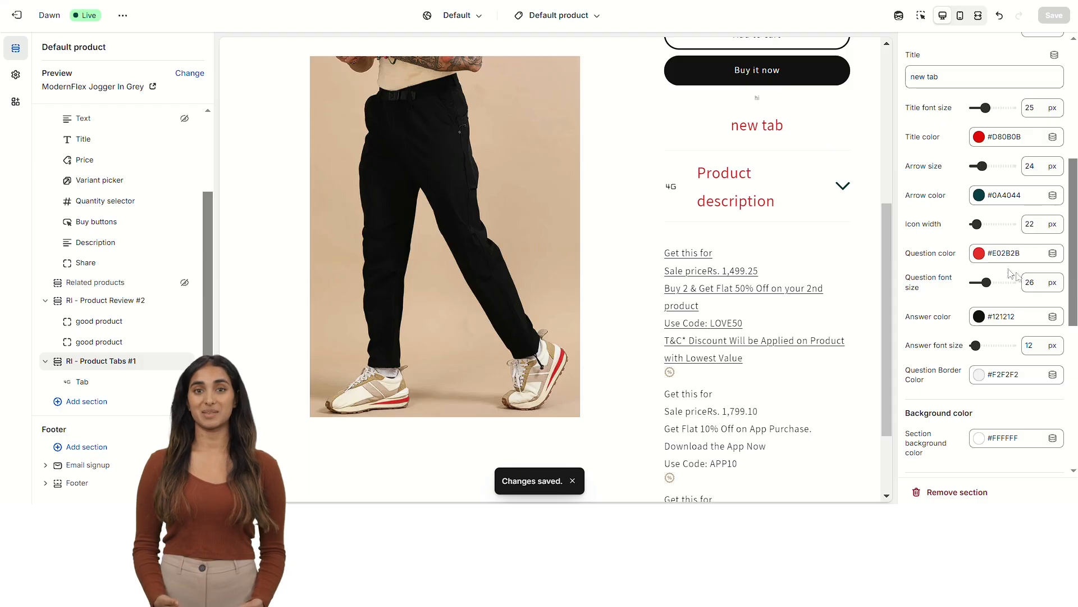
{"action": "left_click_drag", "start_coordinate": [987, 277], "coordinate": [982, 279]}
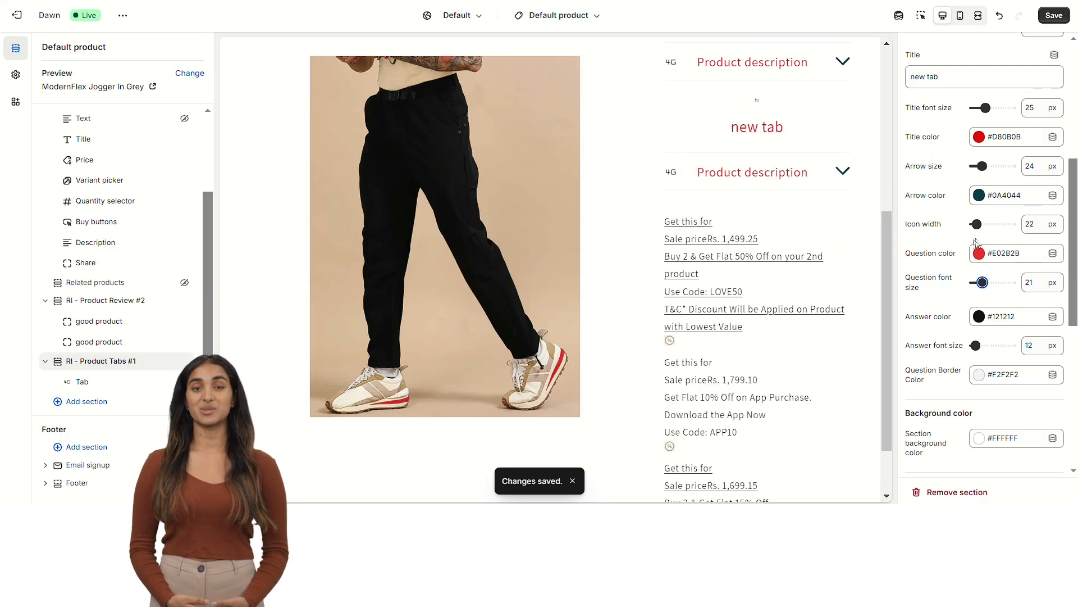
{"action": "left_click", "coordinate": [980, 254]}
{"action": "left_click", "coordinate": [1040, 211]}
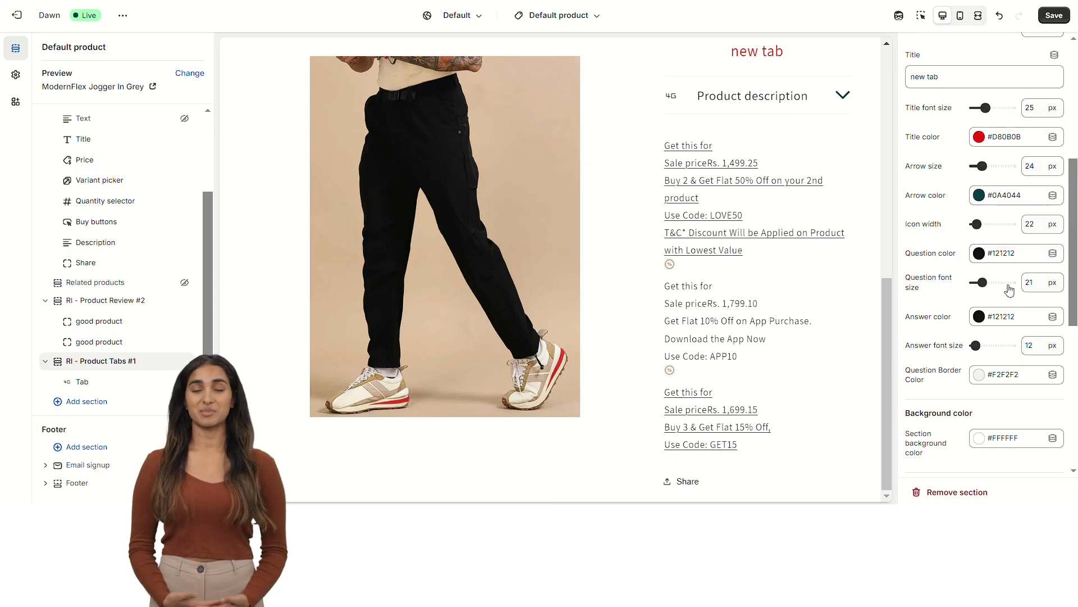
Step: Set the section's top padding to 44 px, save the template and review the spacing in the store preview
{"action": "scroll", "coordinate": [1005, 286], "scroll_direction": "down", "scroll_amount": 5}
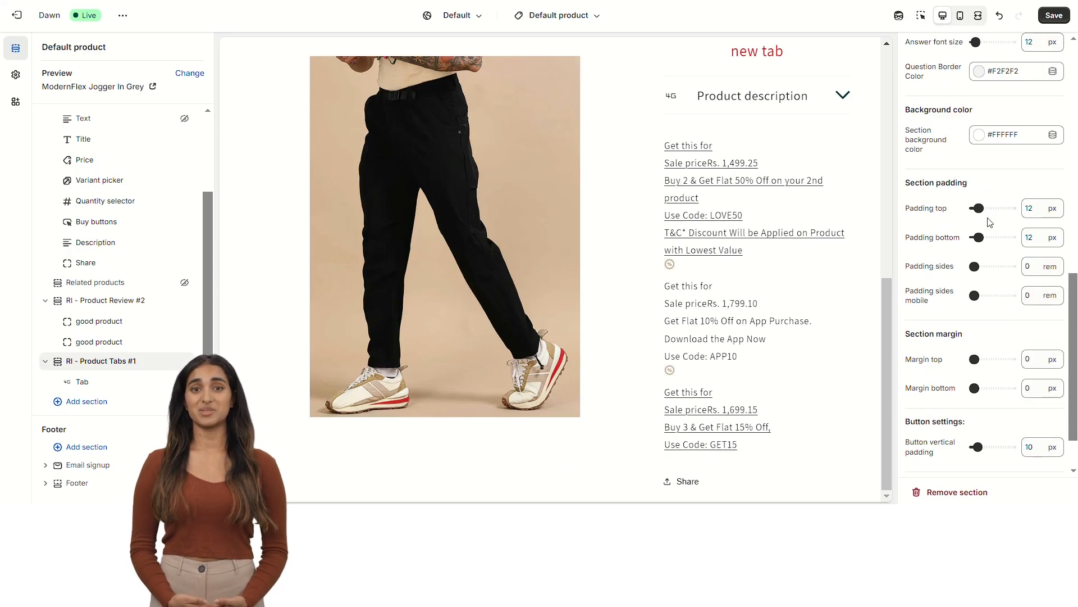
{"action": "left_click_drag", "start_coordinate": [978, 208], "coordinate": [991, 208]}
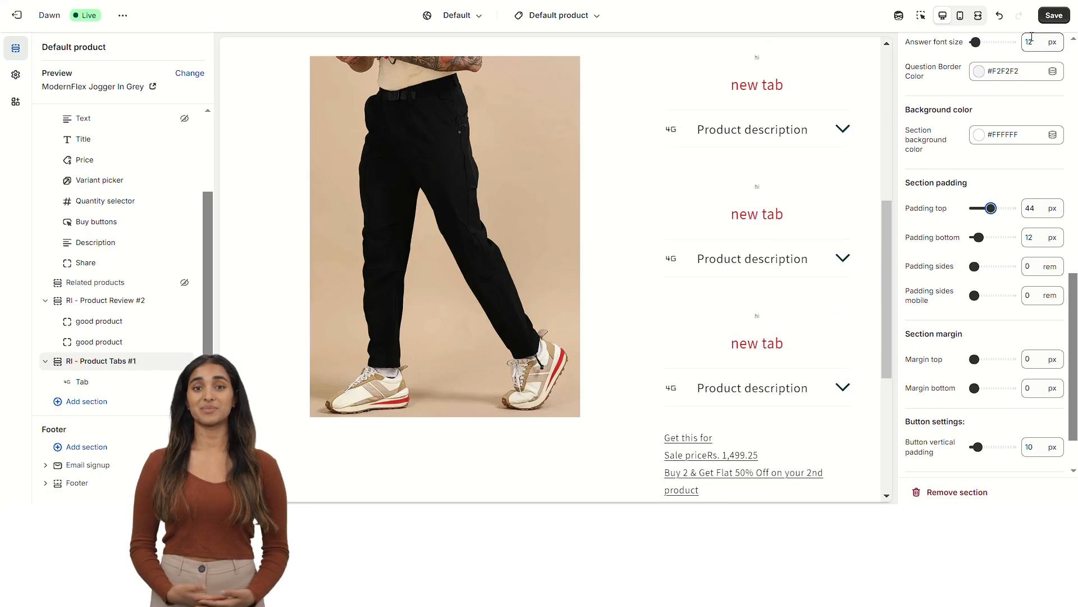
{"action": "left_click", "coordinate": [1054, 15]}
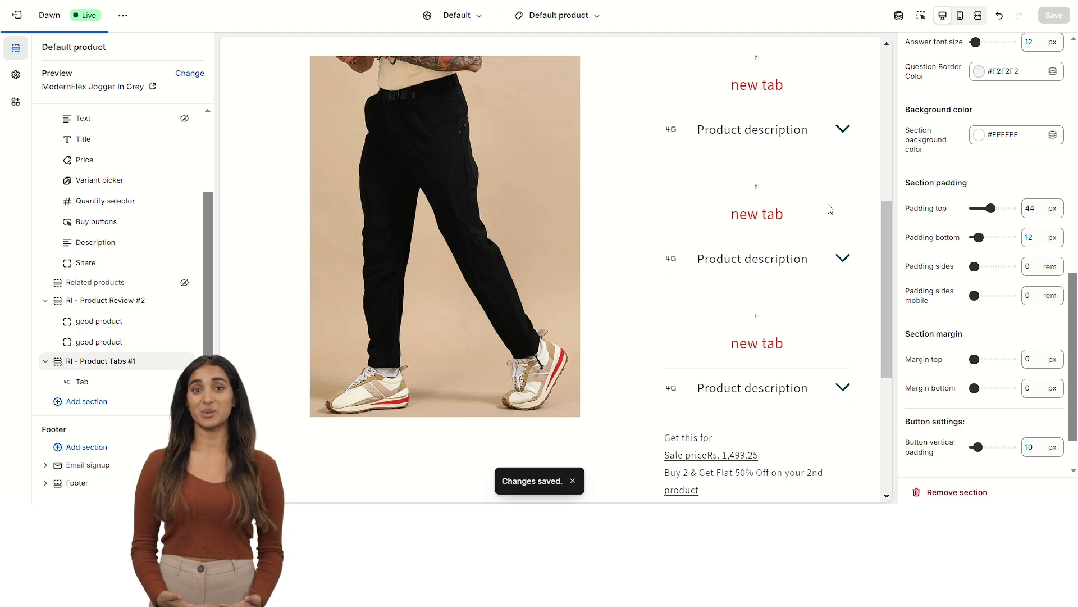
{"action": "scroll", "coordinate": [830, 209], "scroll_direction": "up", "scroll_amount": 5}
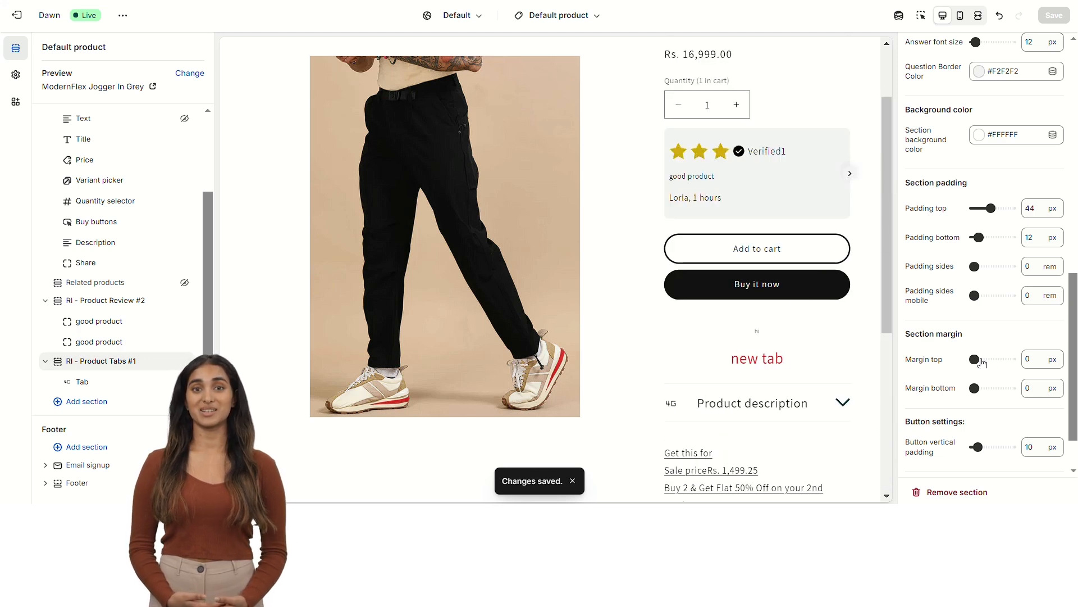
Step: Set the section's top margin to 56 px and its bottom margin to 60 px
{"action": "left_click_drag", "start_coordinate": [982, 363], "coordinate": [996, 358]}
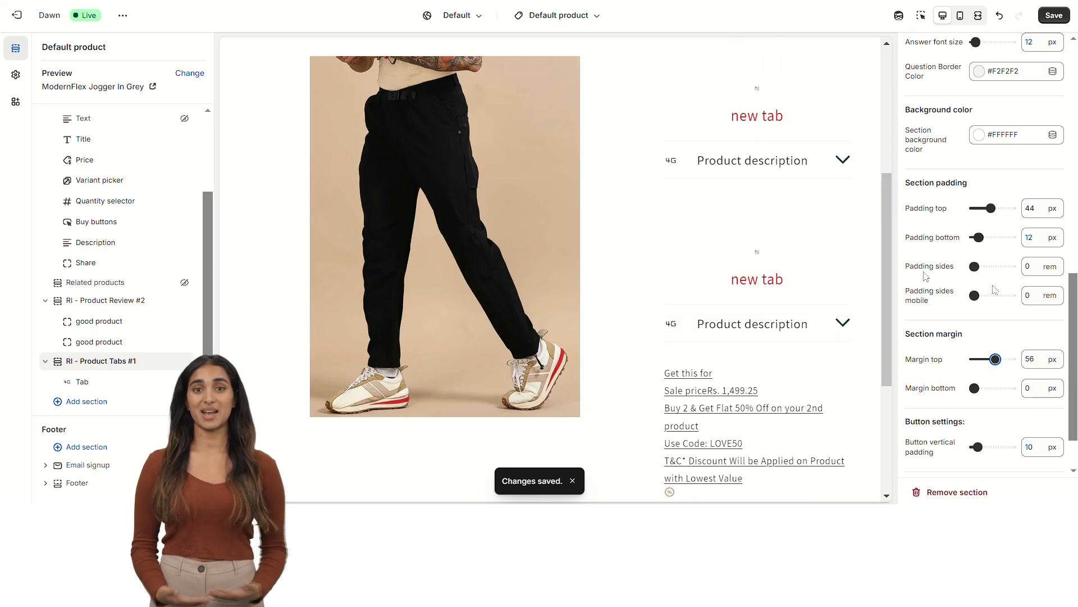
{"action": "scroll", "coordinate": [995, 289], "scroll_direction": "down", "scroll_amount": 1}
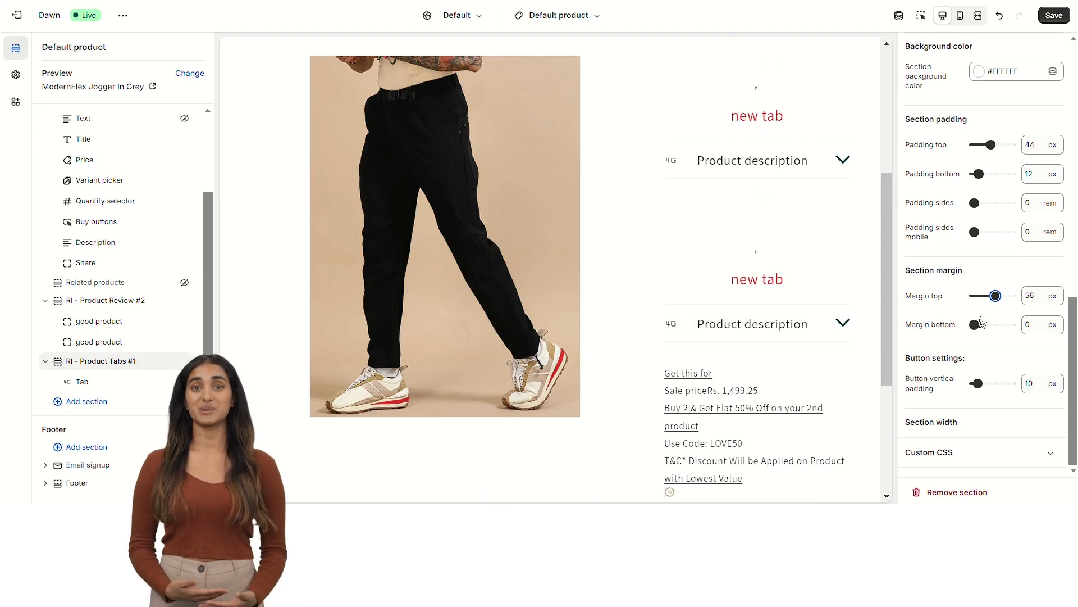
{"action": "left_click_drag", "start_coordinate": [980, 324], "coordinate": [996, 324]}
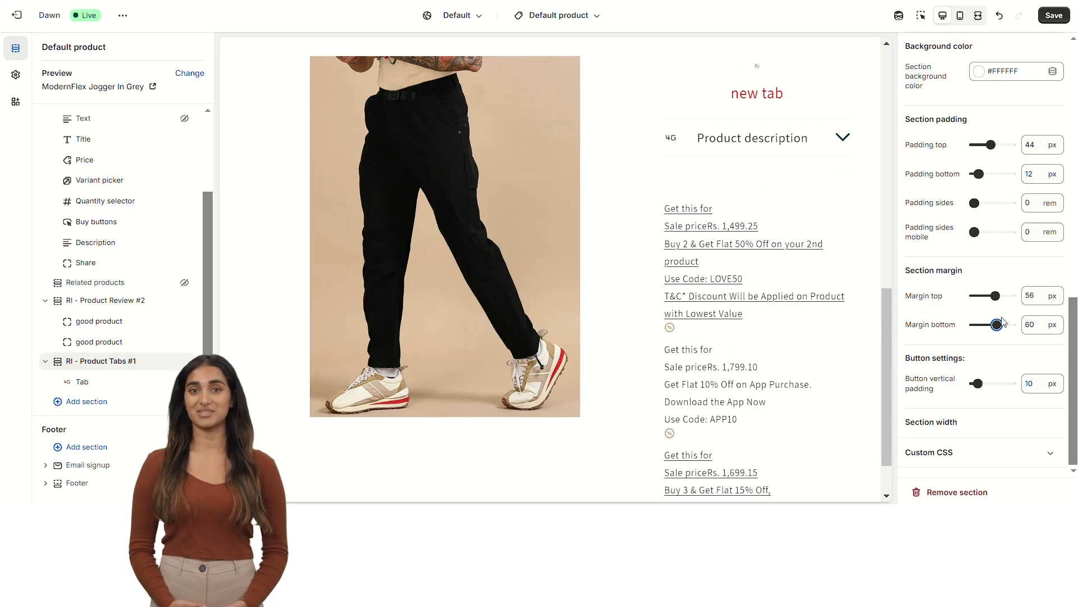
Step: Set the button vertical padding to 52 px, save the template and check the tab spacing in the preview
{"action": "left_click_drag", "start_coordinate": [978, 383], "coordinate": [994, 383]}
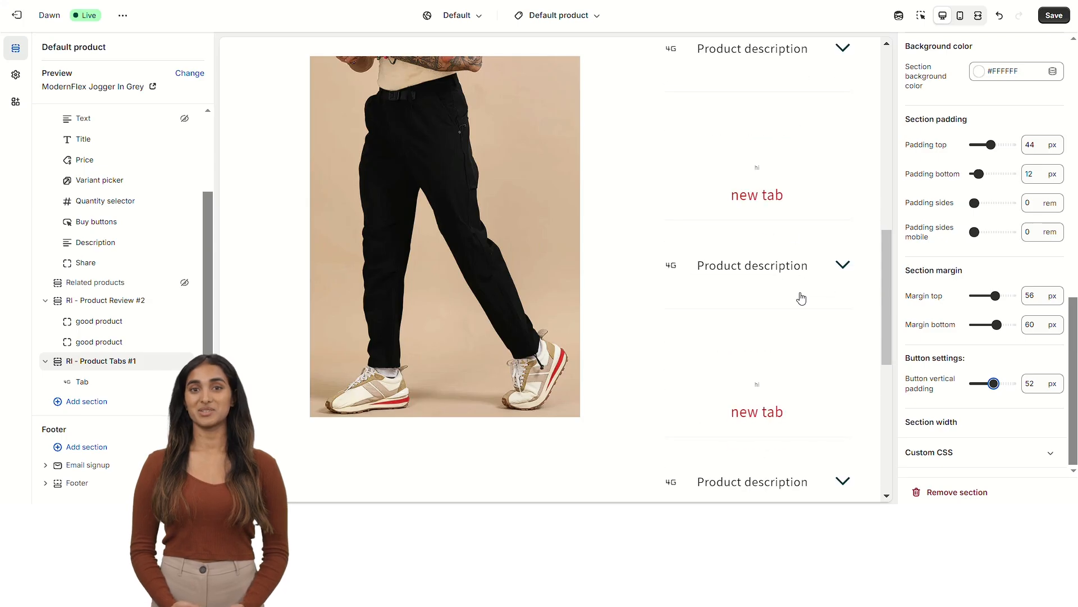
{"action": "left_click", "coordinate": [1049, 17]}
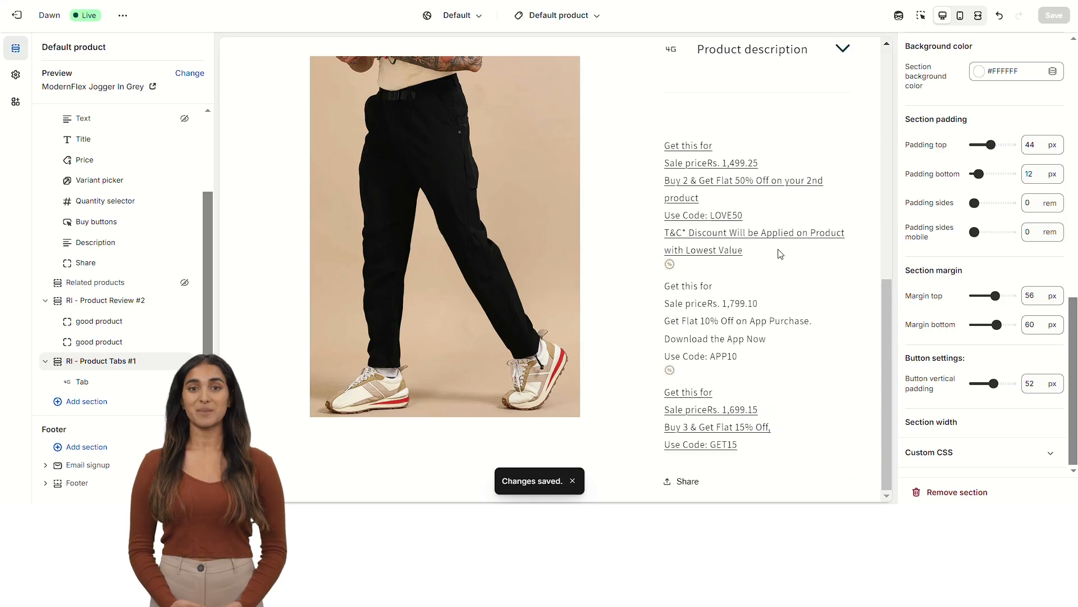
{"action": "scroll", "coordinate": [786, 241], "scroll_direction": "up", "scroll_amount": 4}
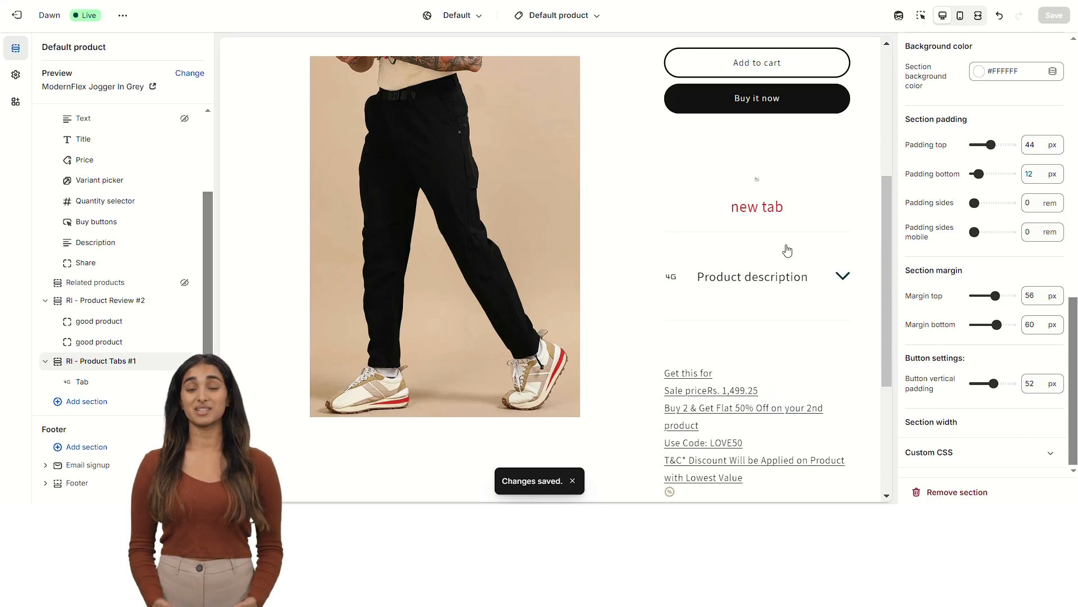